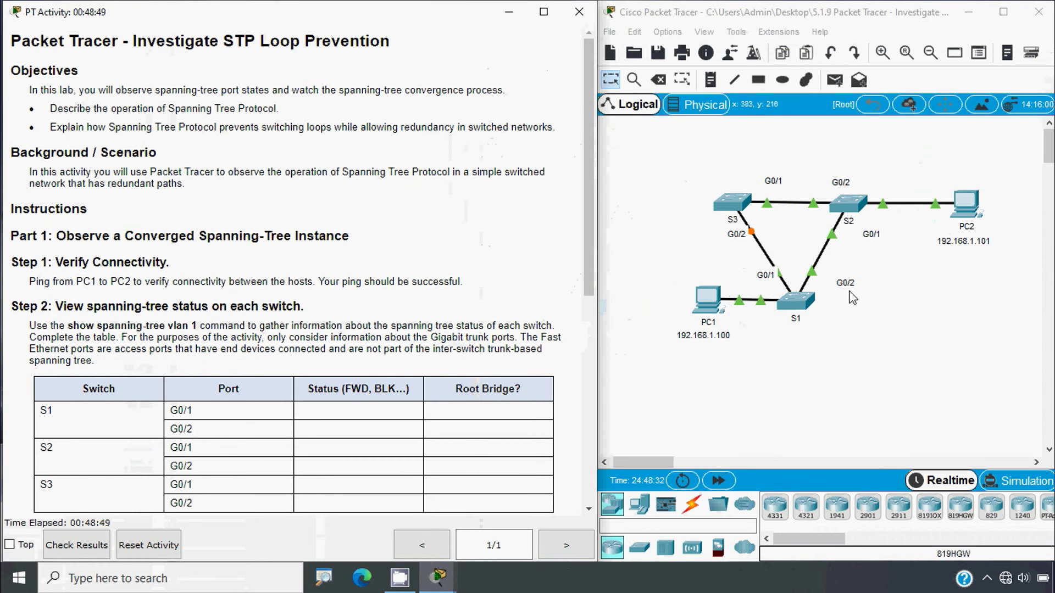
Ping PC2 at 192.168.1.101 from PC1's command prompt, and close the PC1 window
click(706, 298)
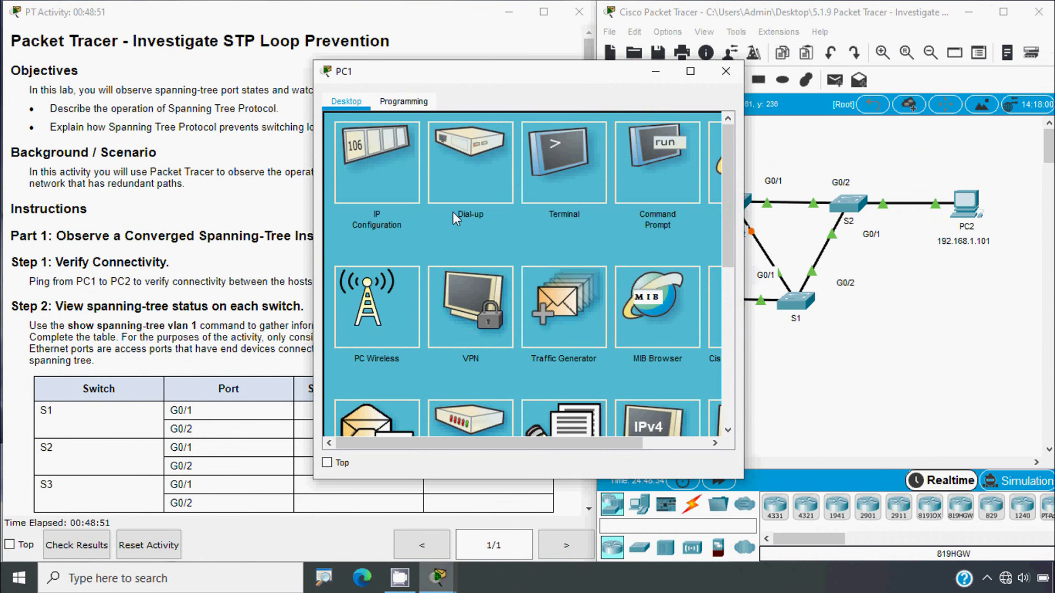
click(672, 169)
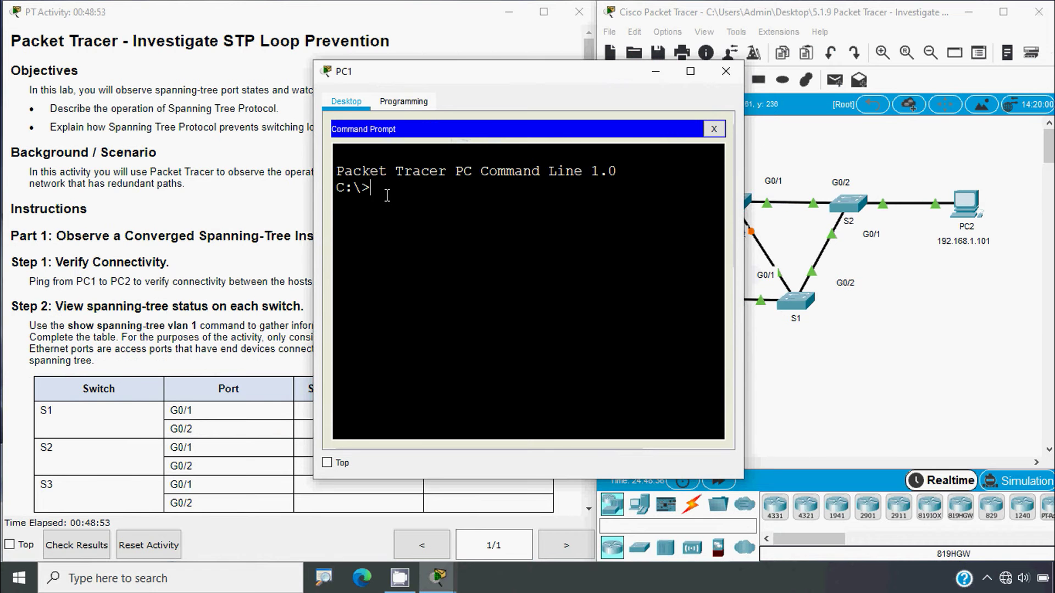
text(ping 192.168.1.101)
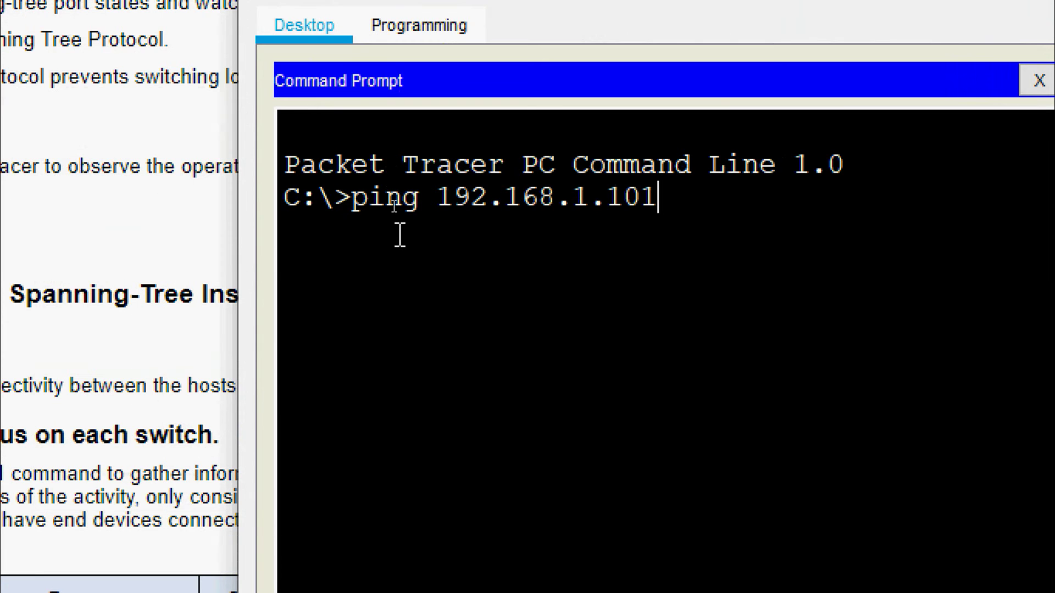
key(Return)
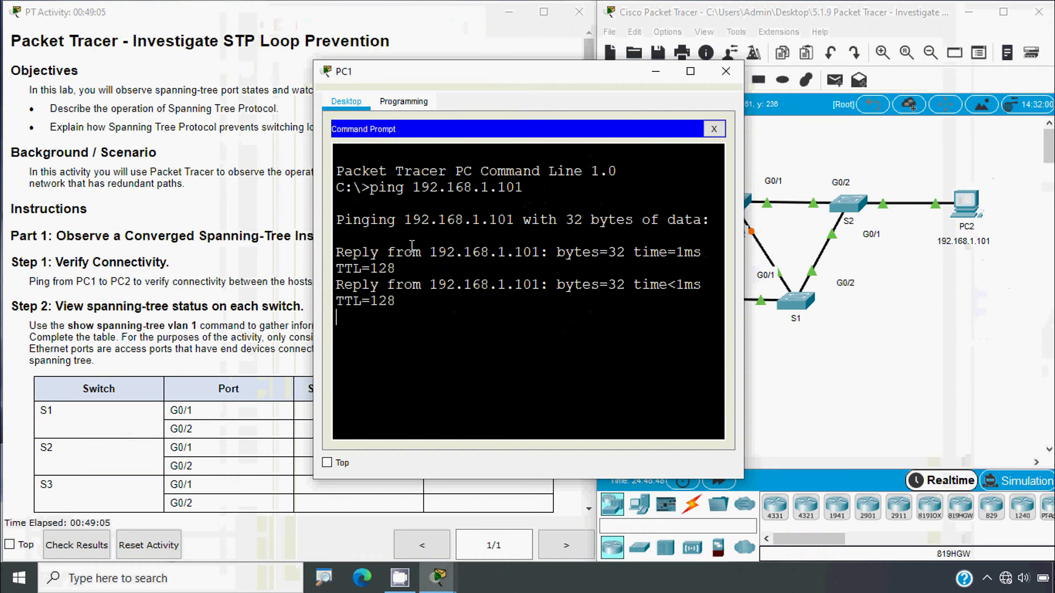
drag(744, 289, 848, 292)
click(829, 77)
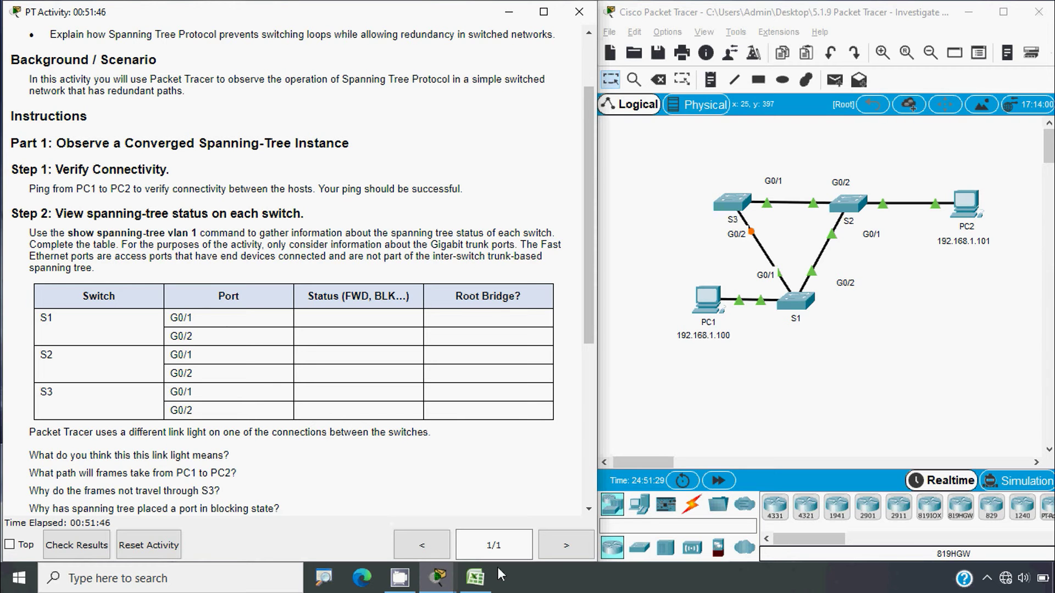
click(489, 586)
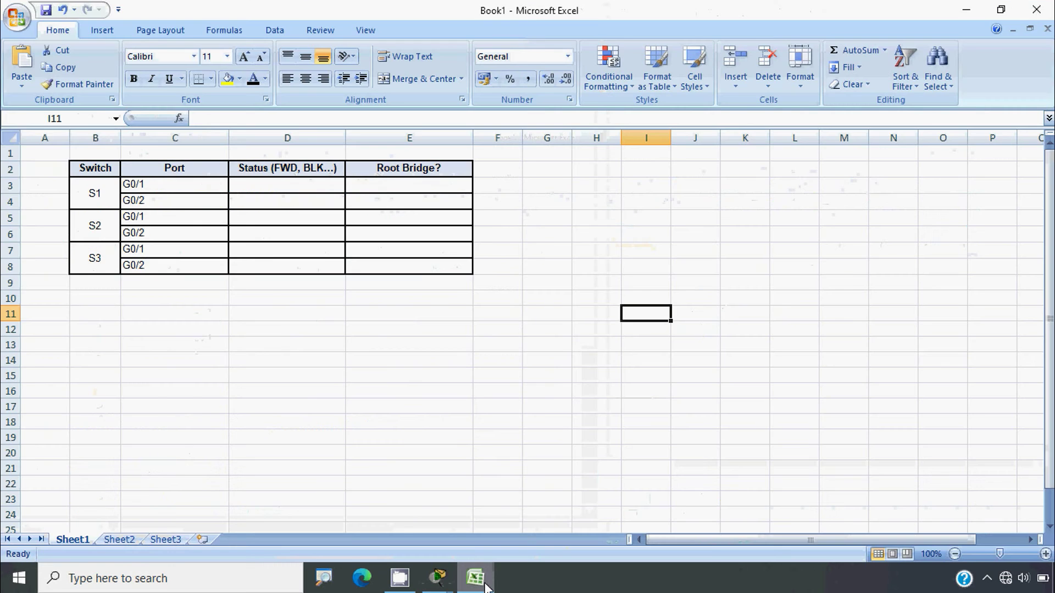
click(486, 586)
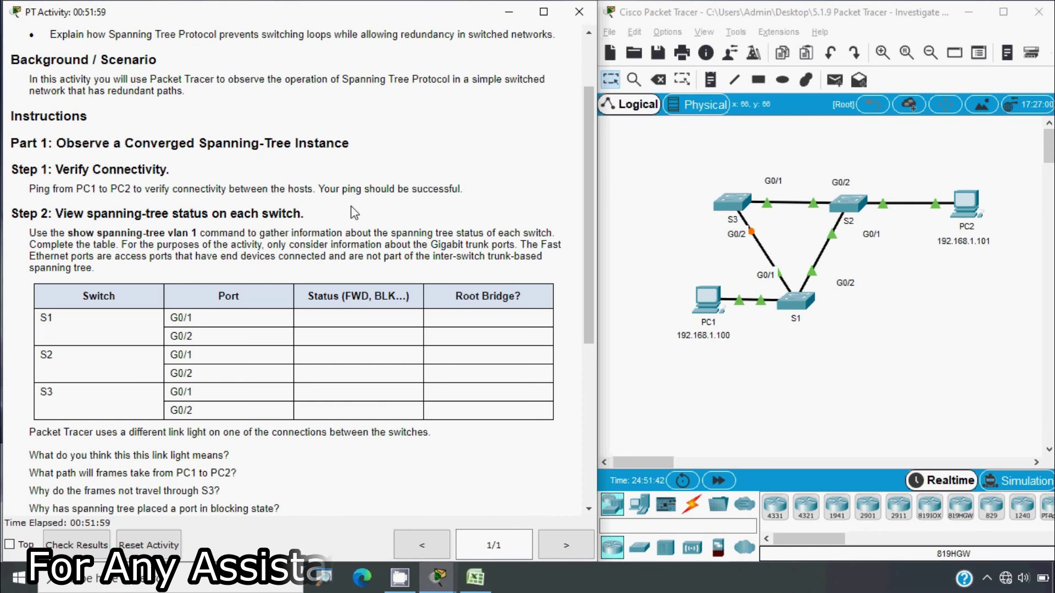
Open switch S1's command line and enter privileged EXEC mode with enable
click(794, 303)
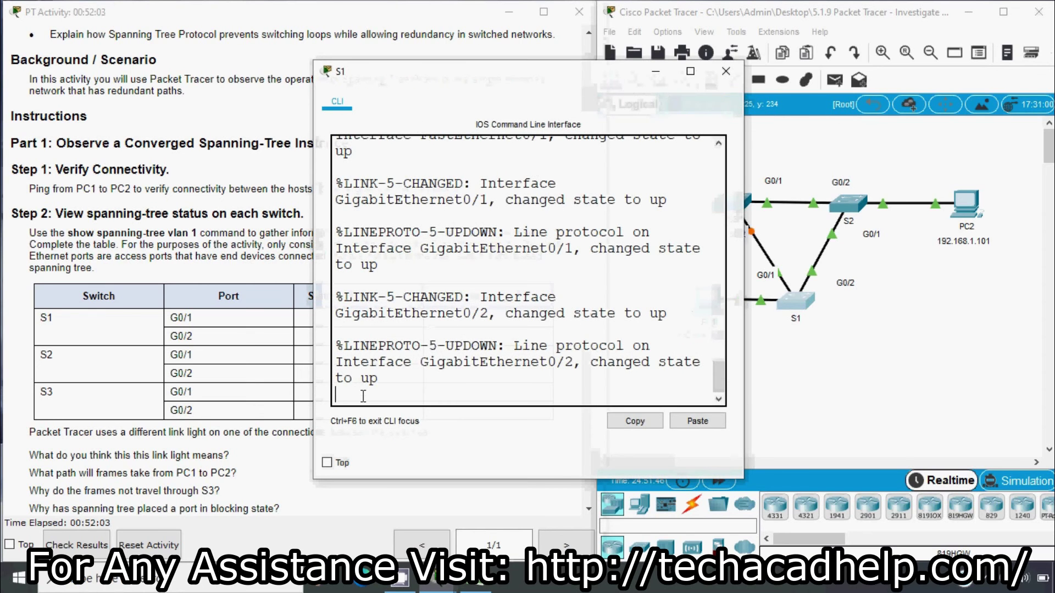
key(Return)
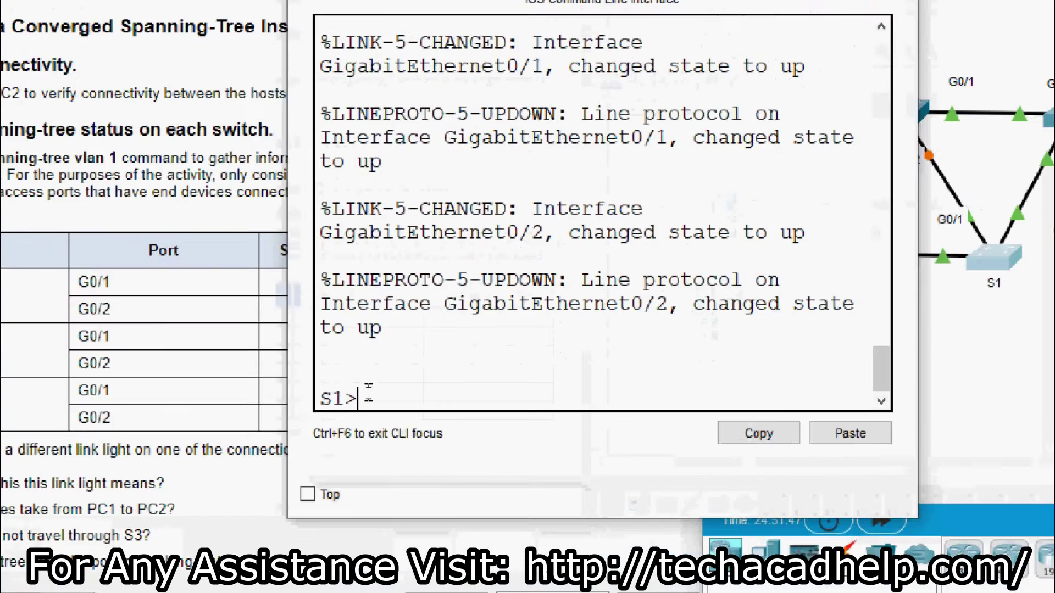
text(enable)
key(Return)
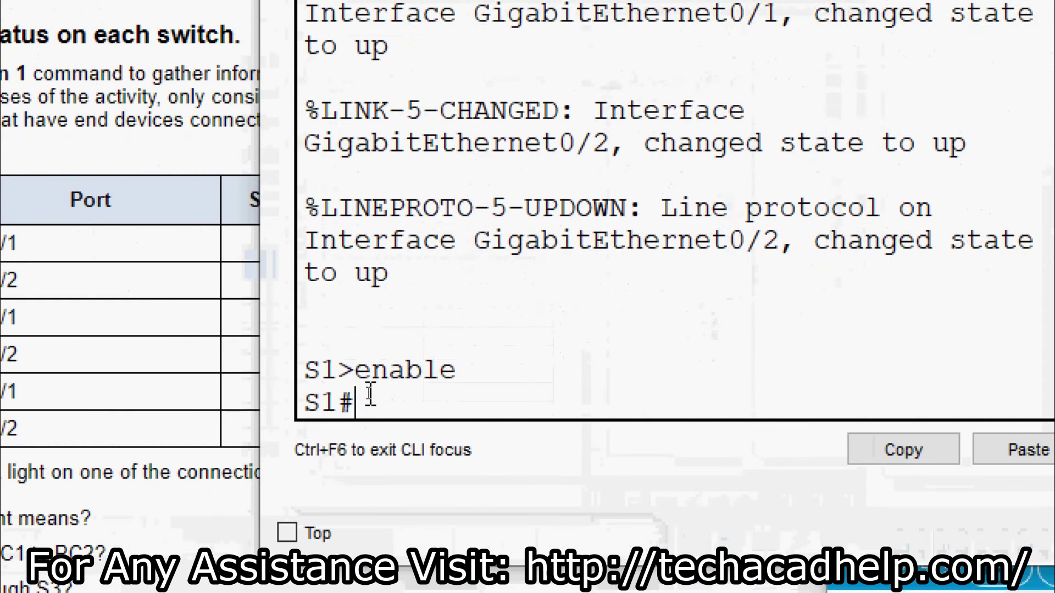
Run show spanning-tree vlan 1 on S1 and widen its window so the port table lines fit
text(sho)
key(Tab)
text(spanning)
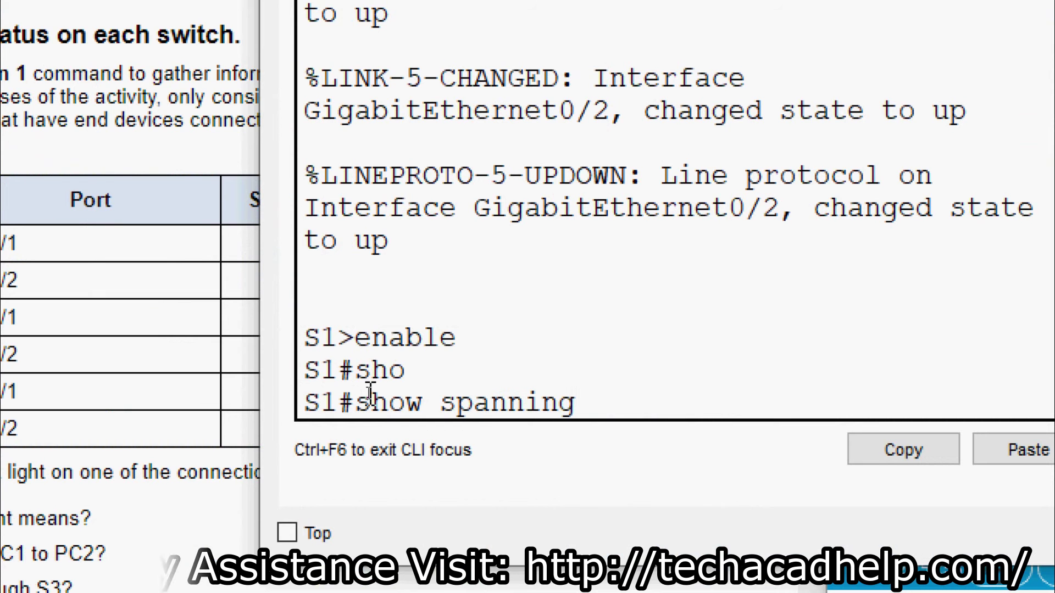
text(-tree )
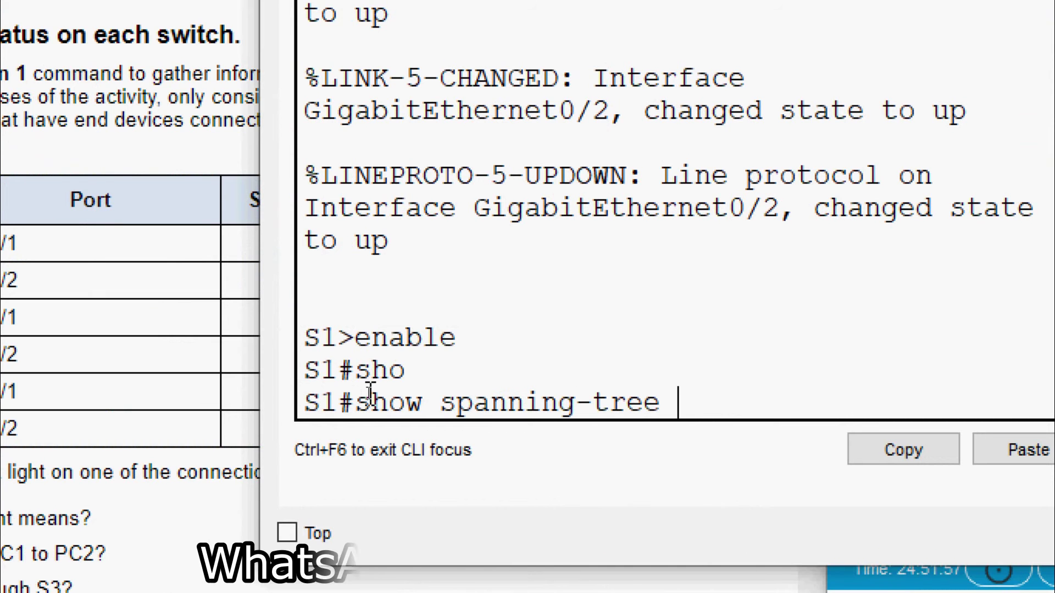
text(vlan 1 ?)
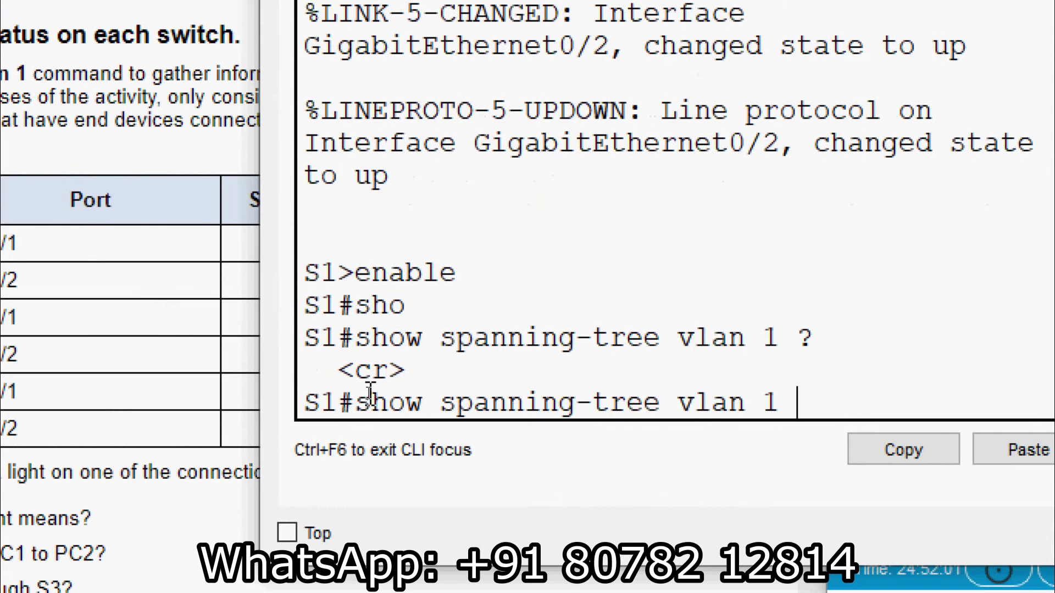
key(Return)
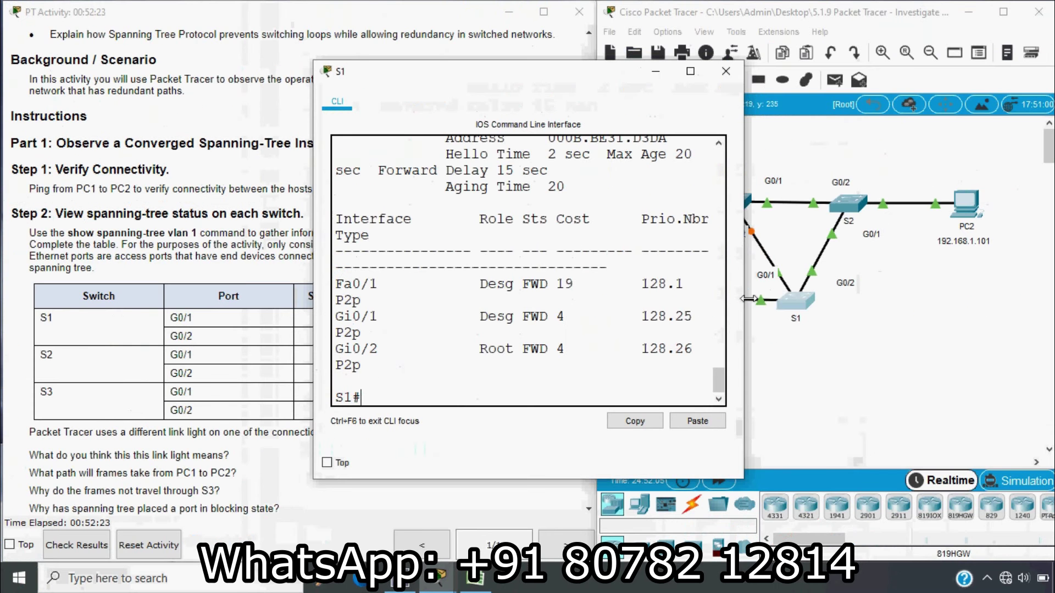
drag(748, 299, 933, 298)
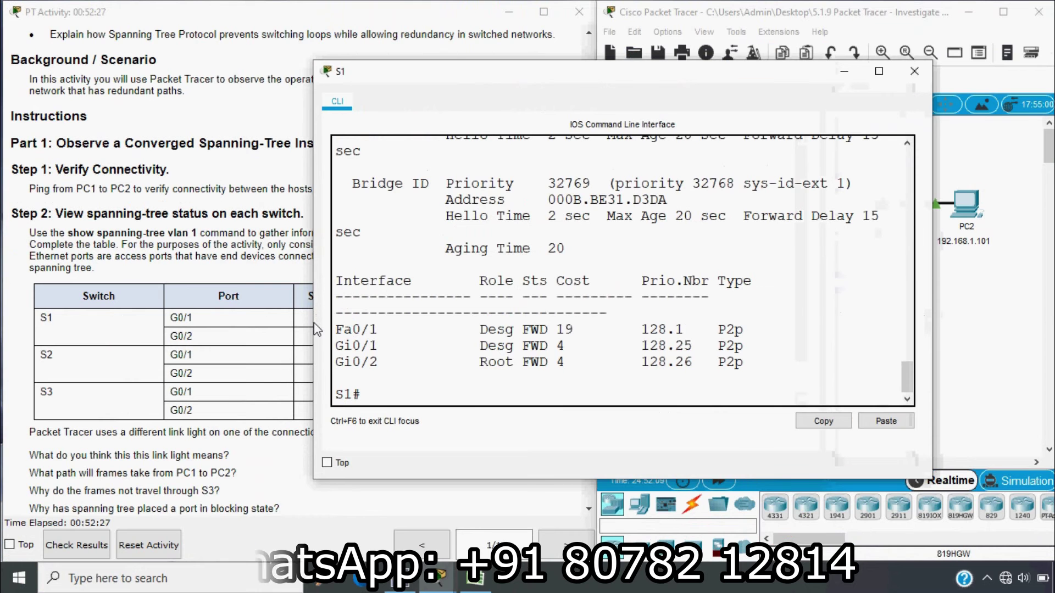
drag(312, 335, 86, 334)
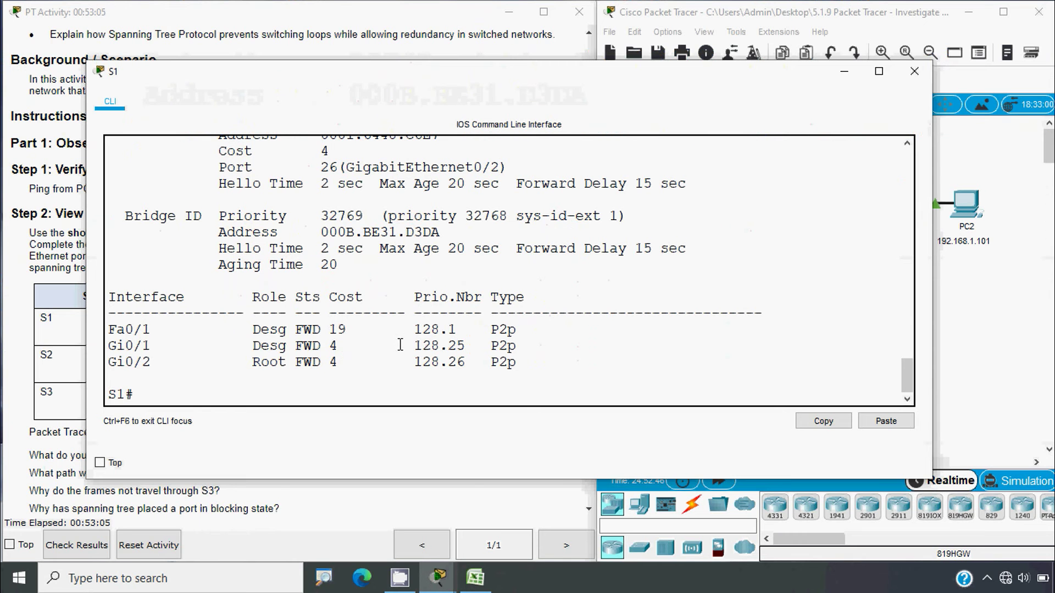
Switch to the Excel table and enter FWD as the status of S1's ports G0/1 and G0/2
click(482, 571)
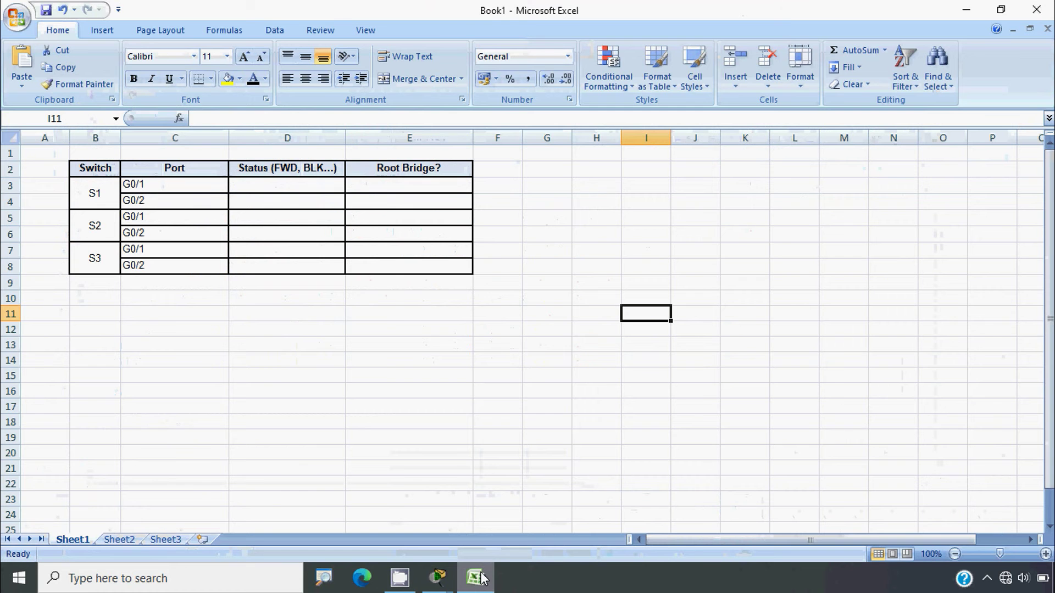
click(256, 184)
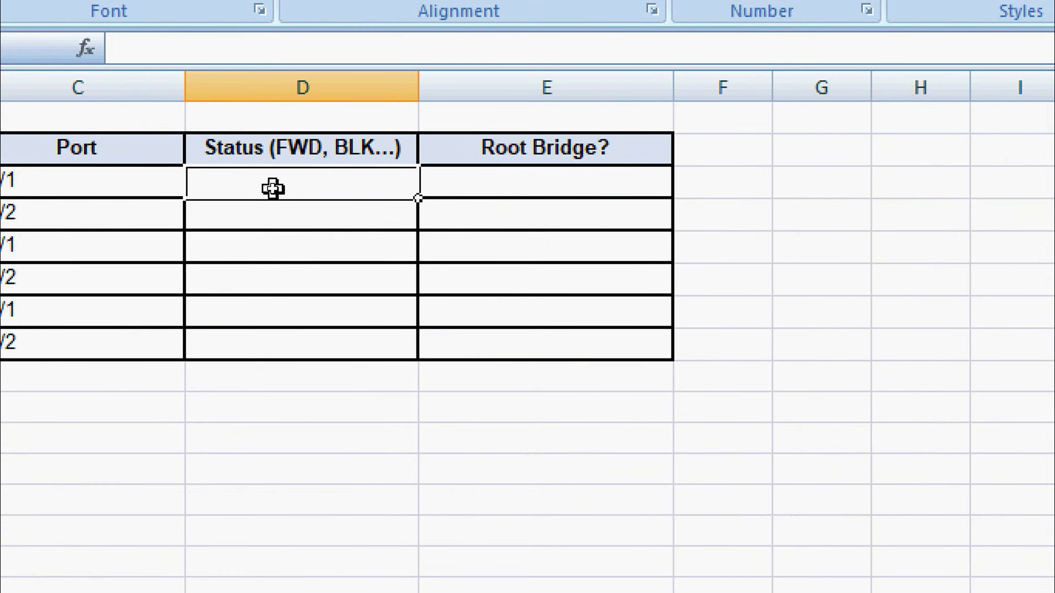
text(FWD)
key(Return)
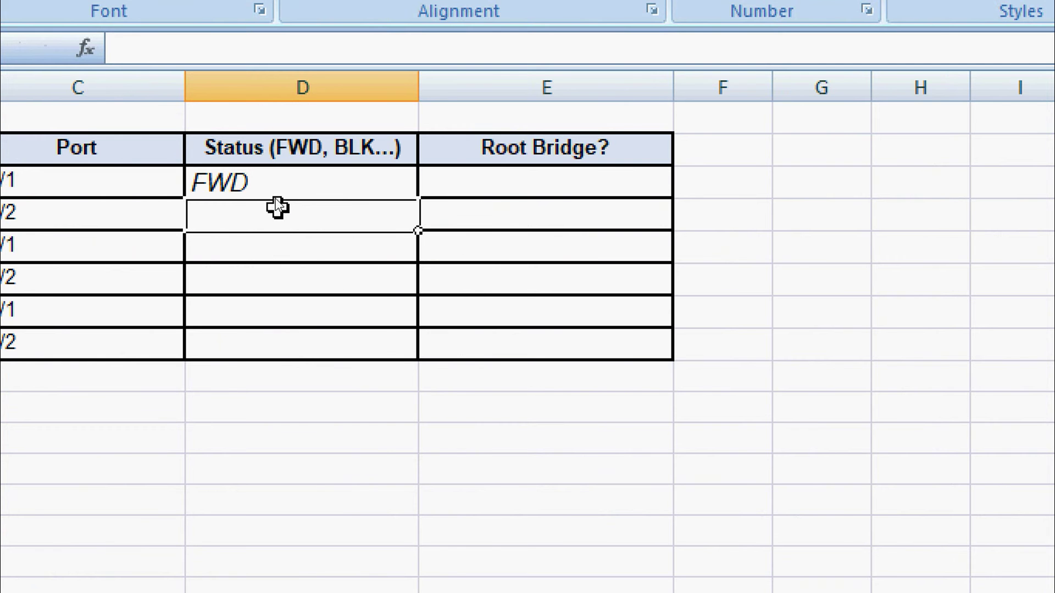
text(FWD)
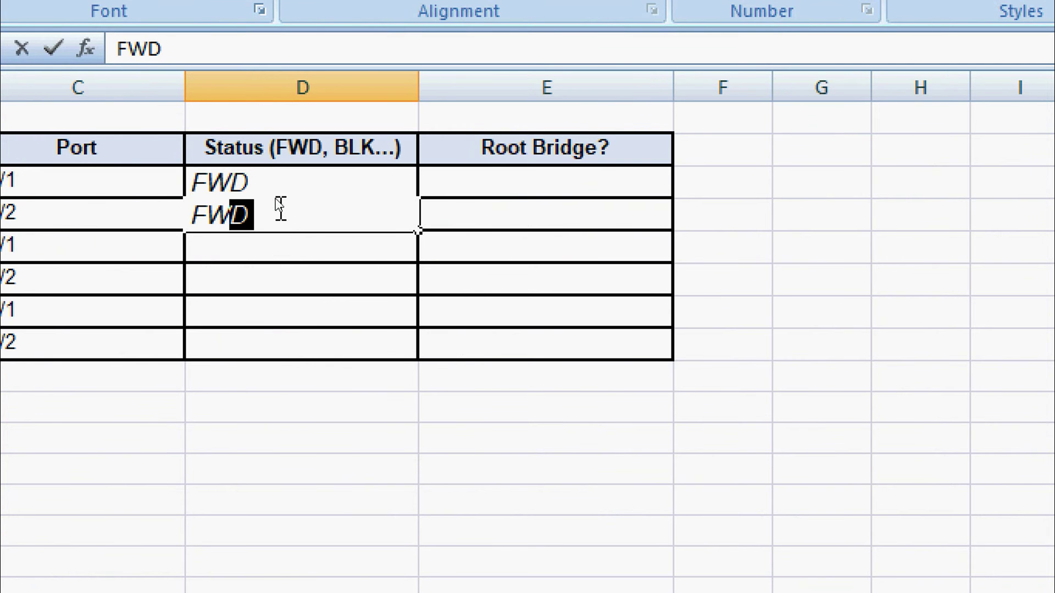
key(Return)
click(283, 335)
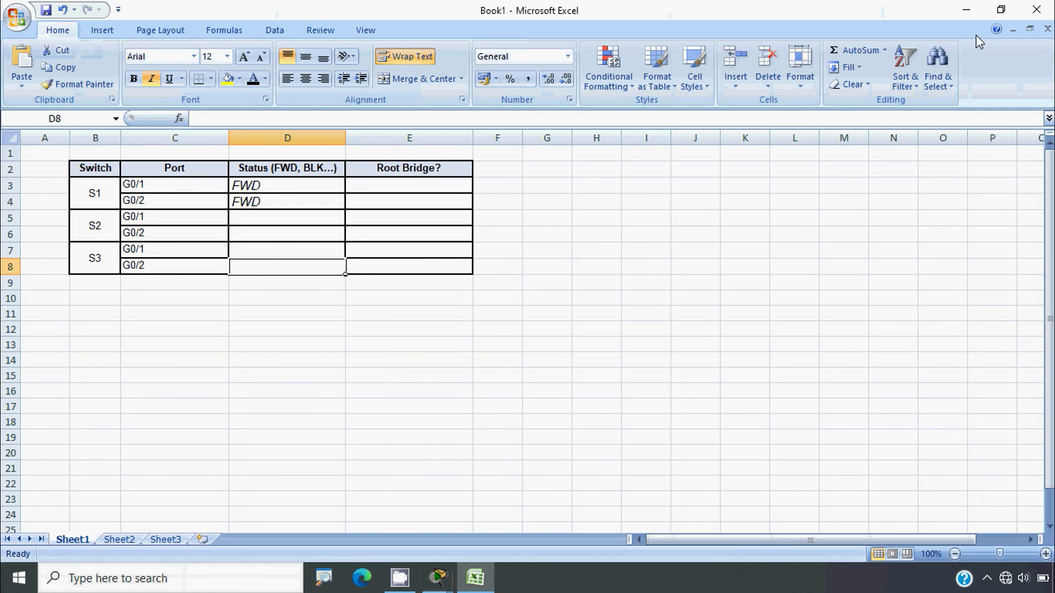
click(968, 11)
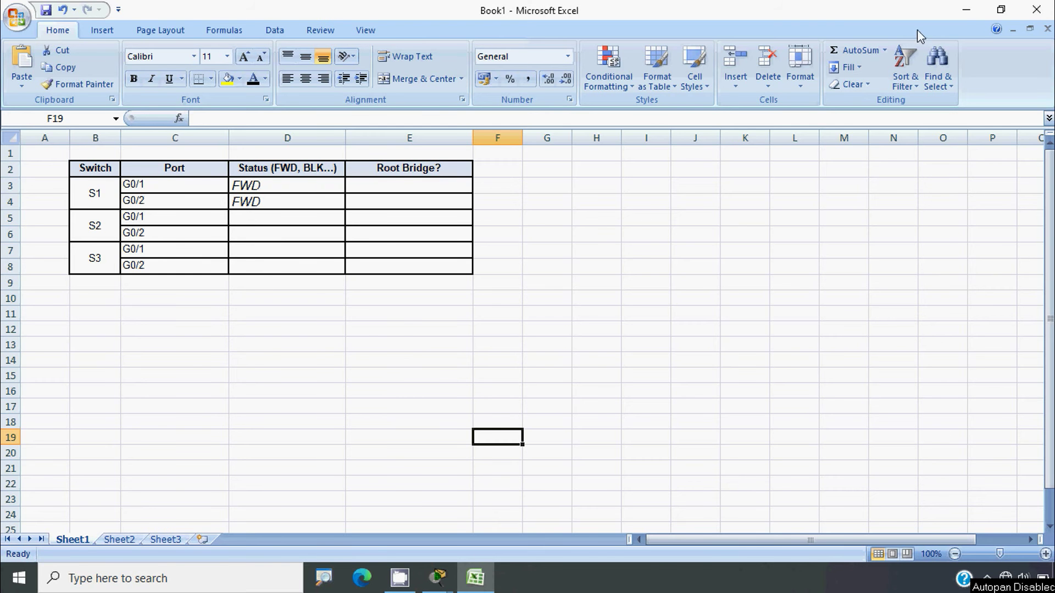
click(966, 11)
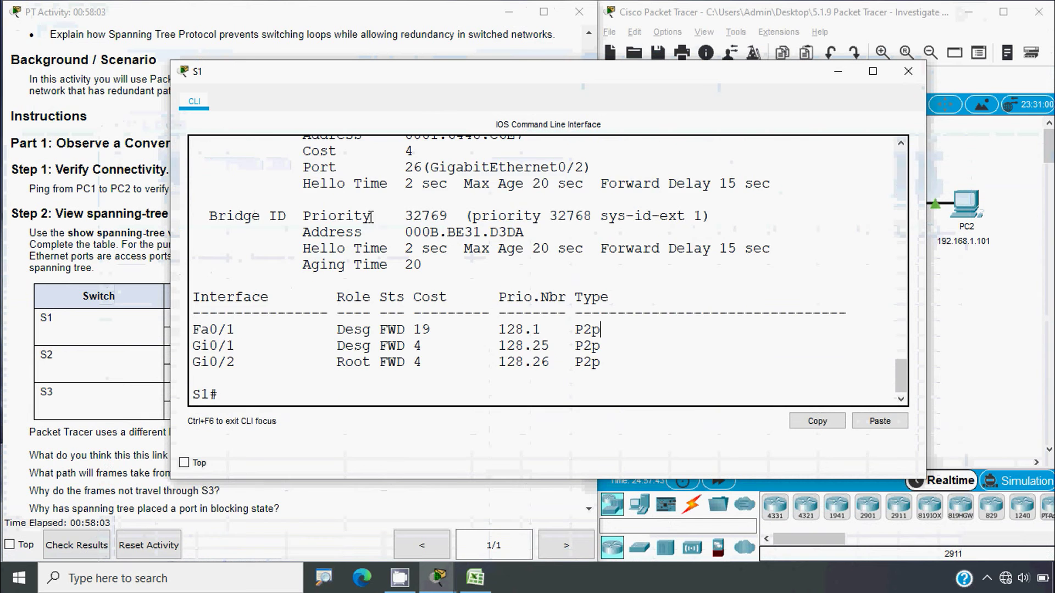
Compare the Root ID address with the Bridge ID address in S1's spanning-tree output, and close the S1 window
scroll(371, 217, up, 3)
scroll(383, 303, down, 1)
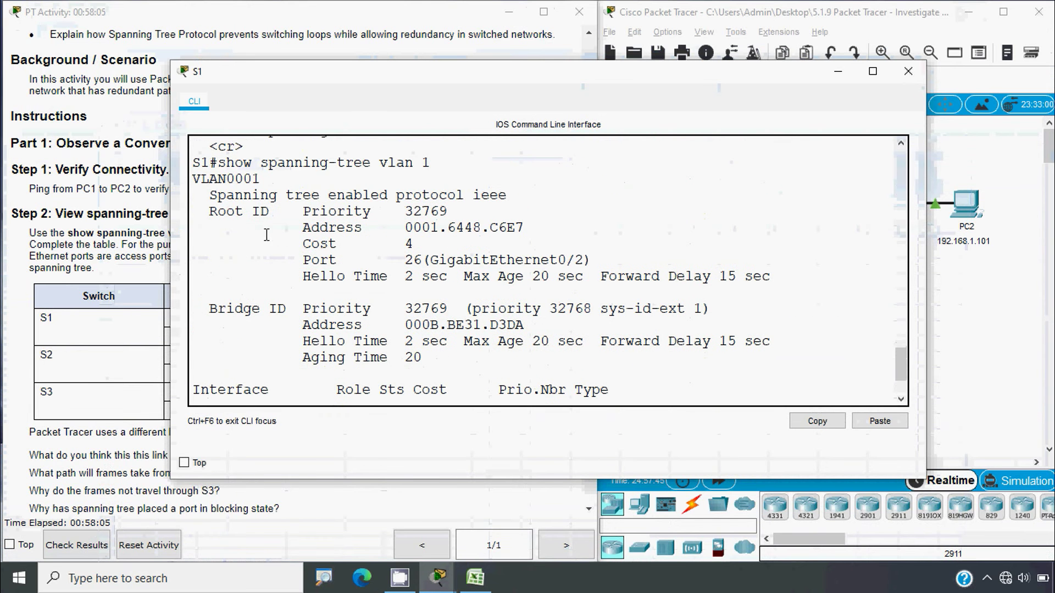
drag(302, 226, 443, 231)
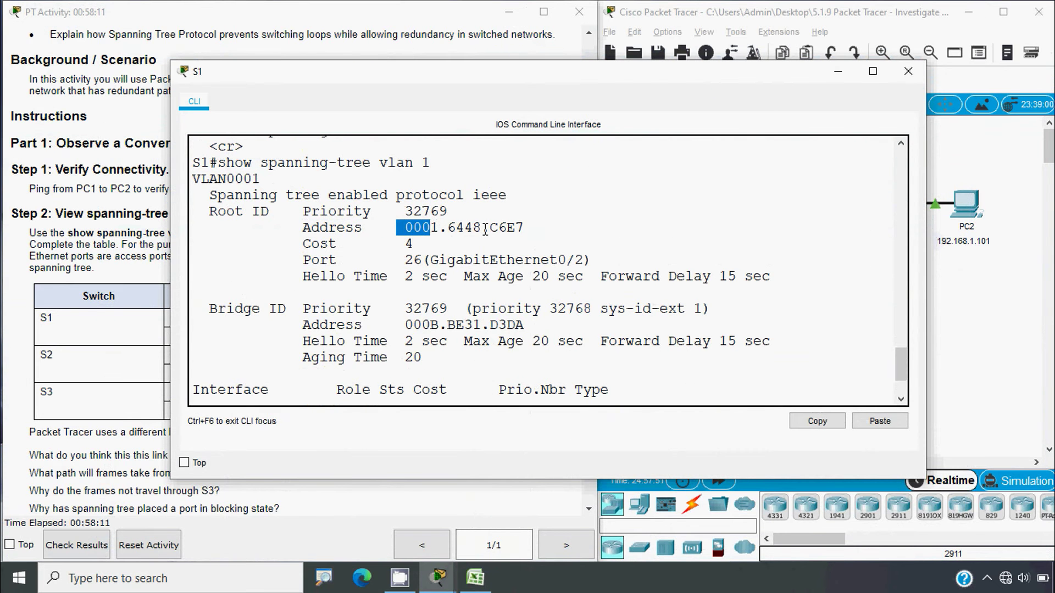
drag(489, 229, 563, 228)
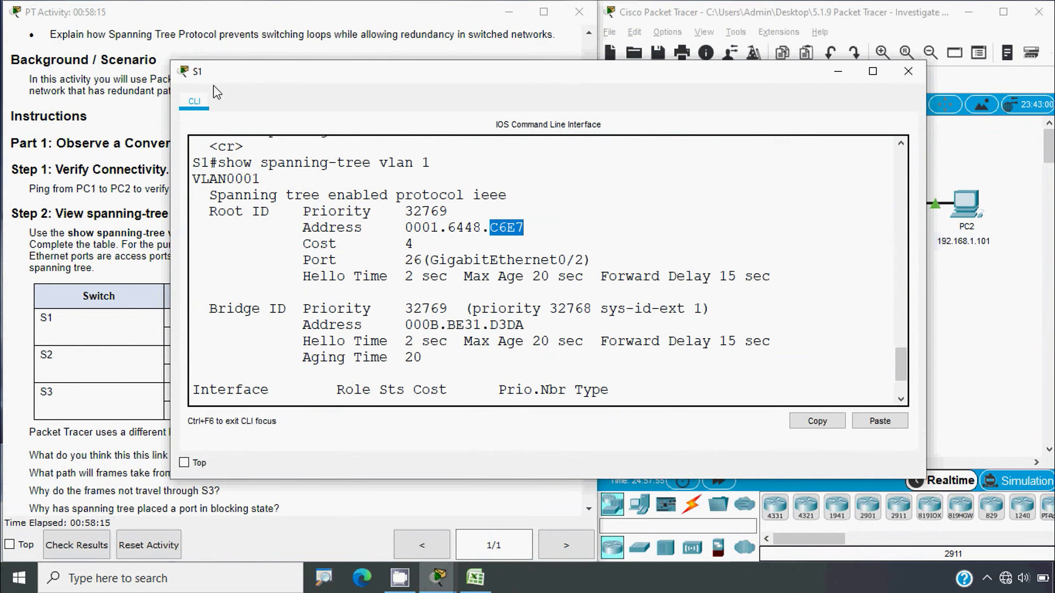
drag(405, 325, 524, 325)
drag(396, 226, 542, 234)
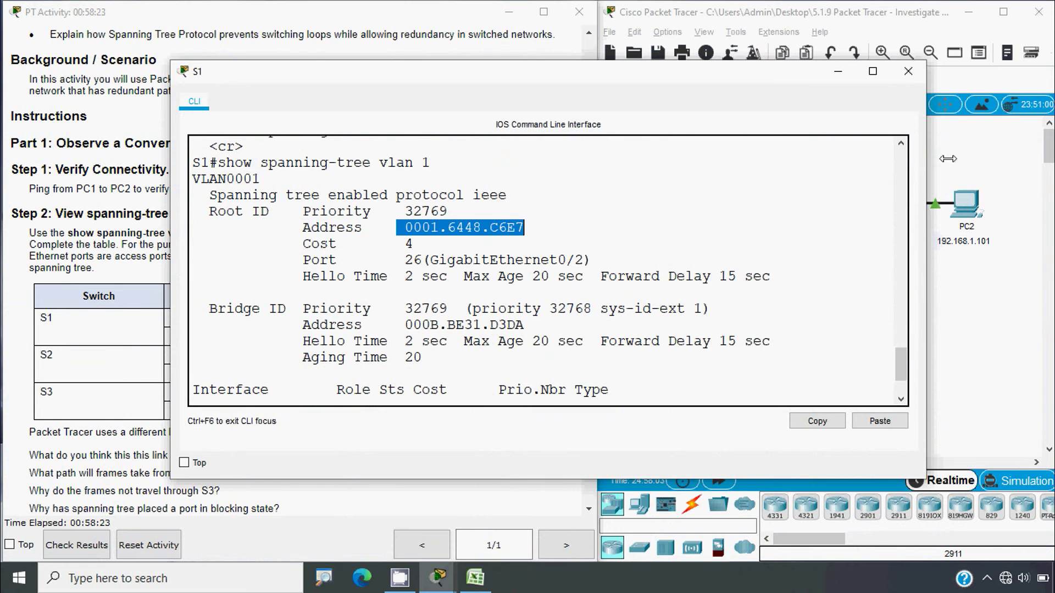
click(909, 71)
In the Excel table, enter NO under Root Bridge? for S1's ports G0/1 and G0/2
click(476, 579)
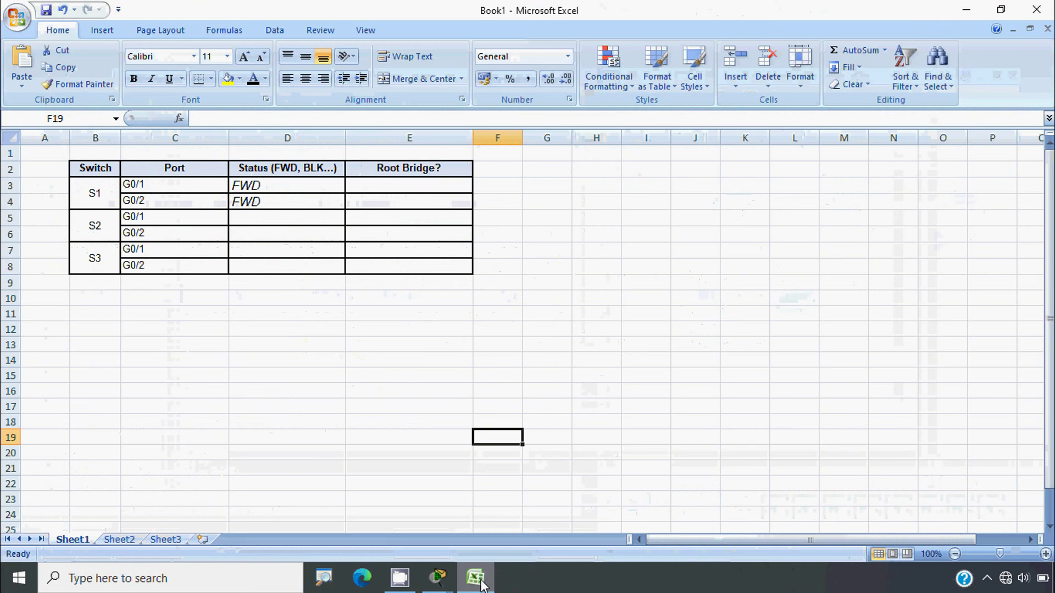
click(400, 194)
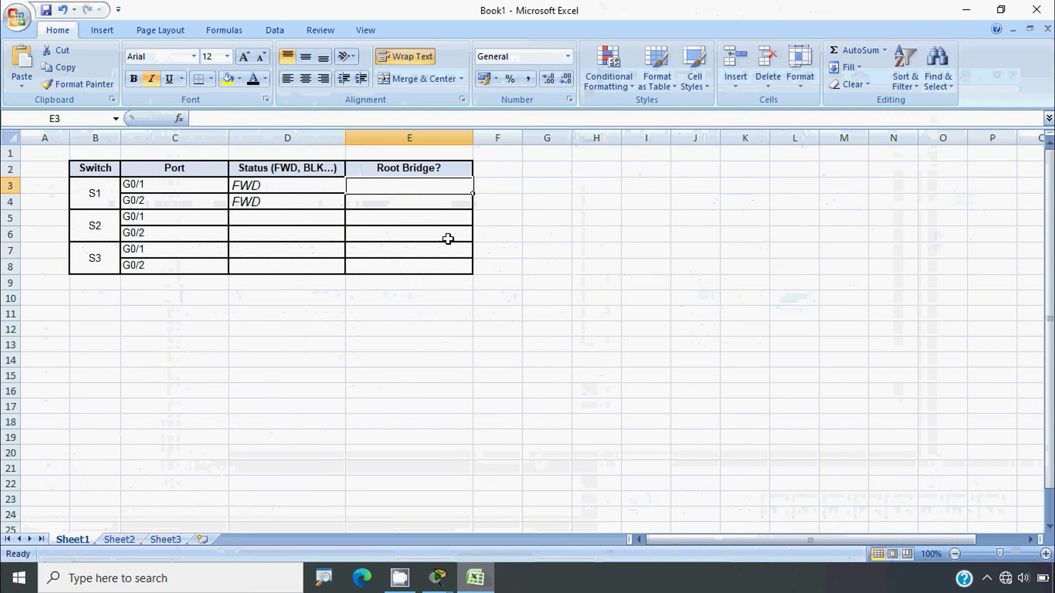
text(NO)
key(Return)
text(NO)
key(Return)
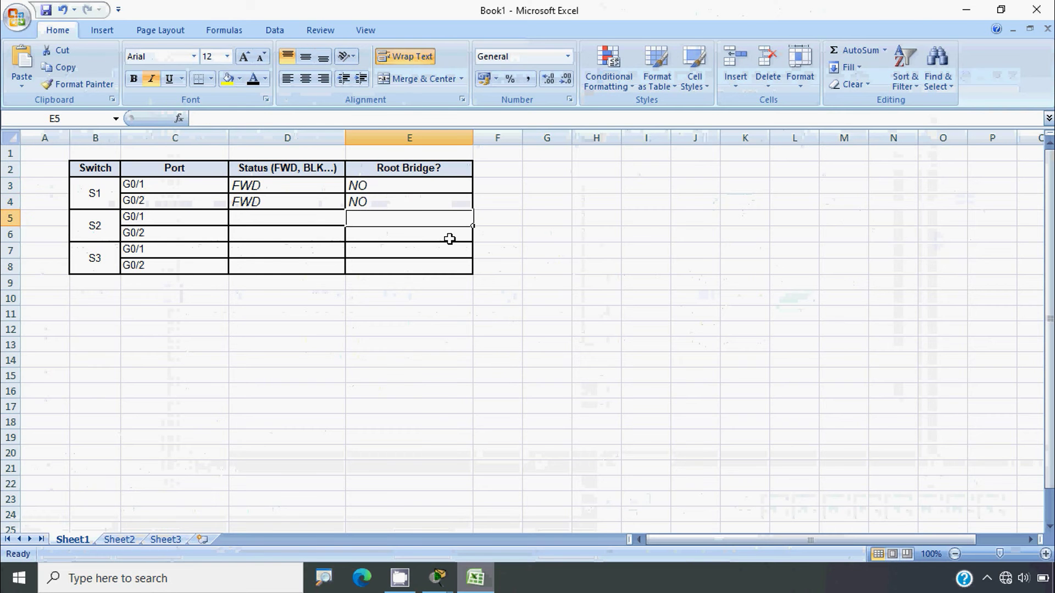
click(966, 10)
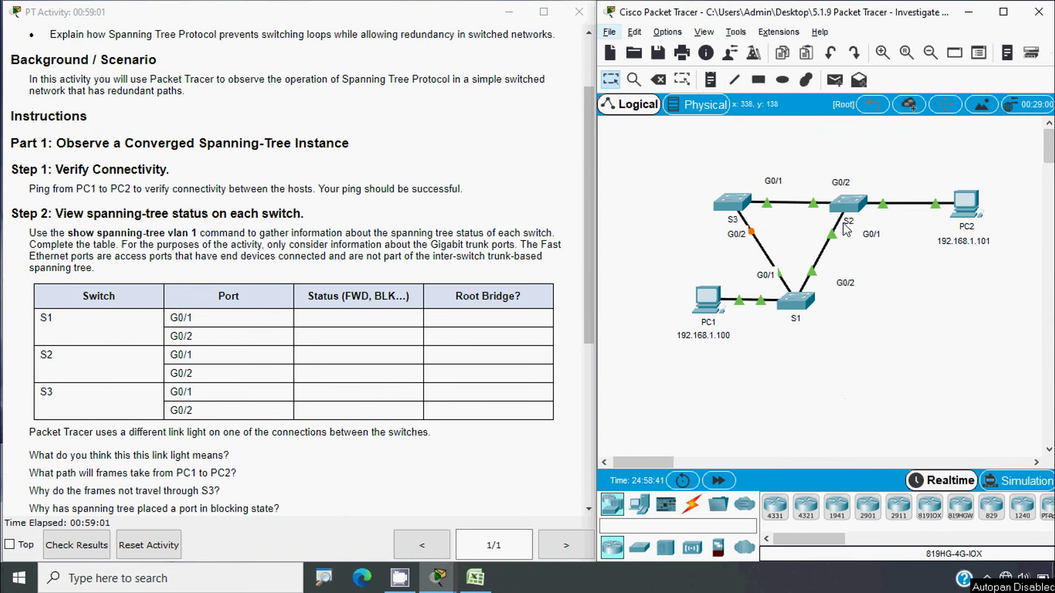
On S2, enter privileged mode, run show spanning-tree vlan 1, and widen its window so the port table lines fit
click(849, 204)
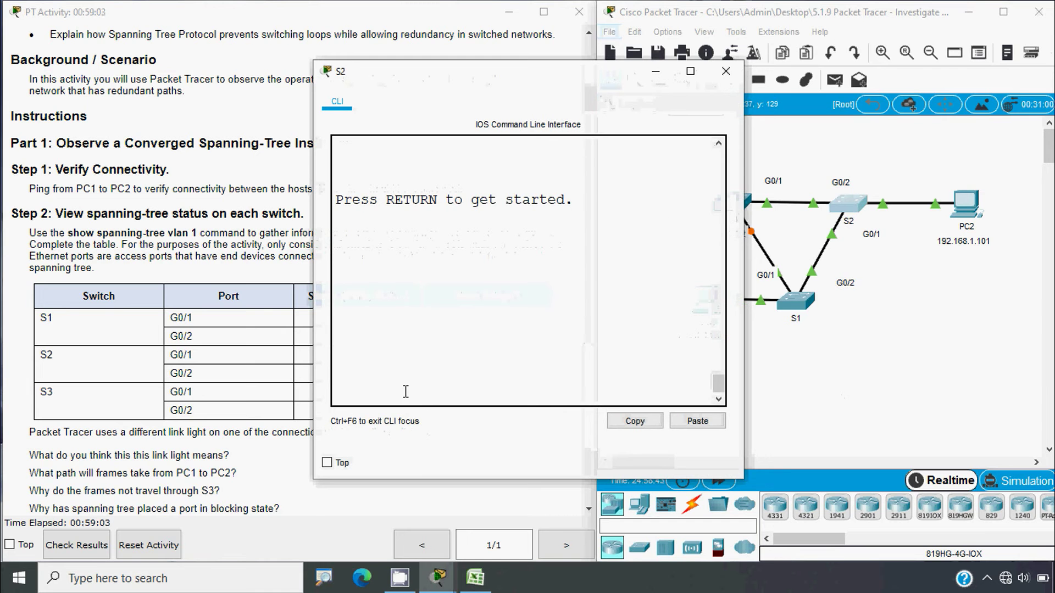
key(Return)
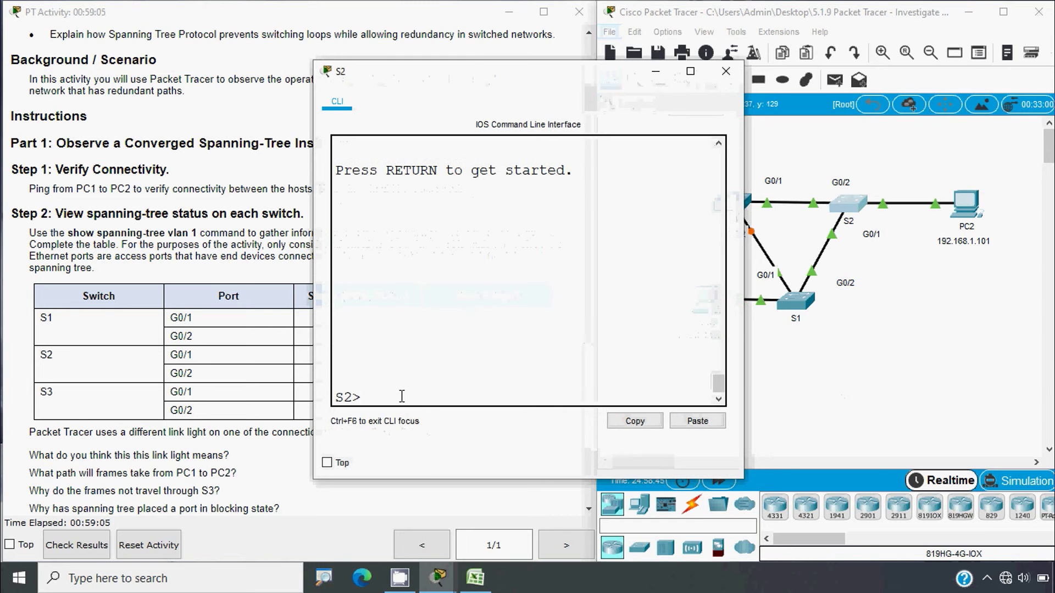
text(enable)
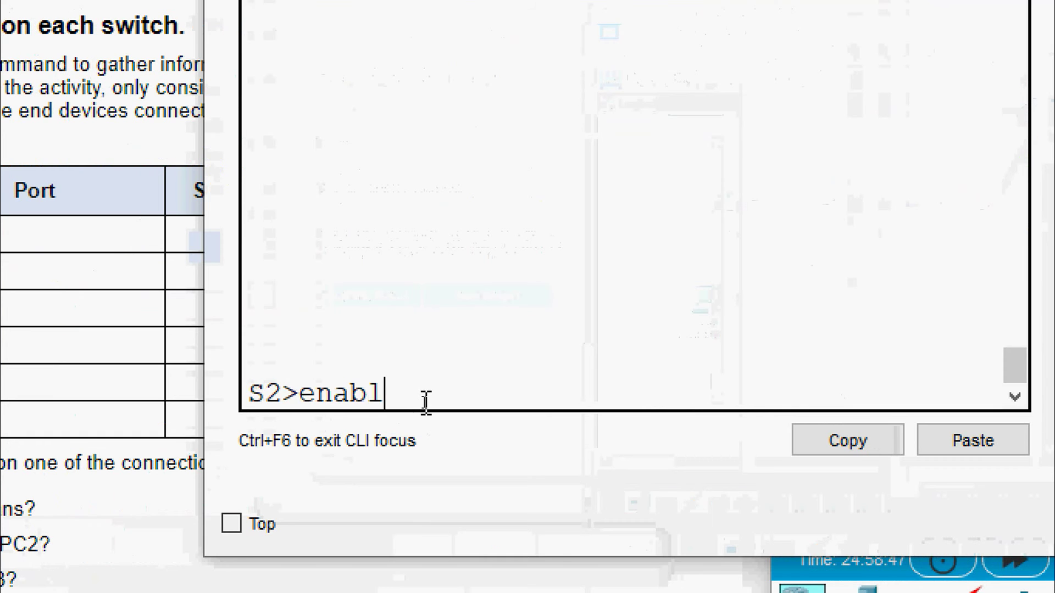
key(Return)
text(show spanning-tree)
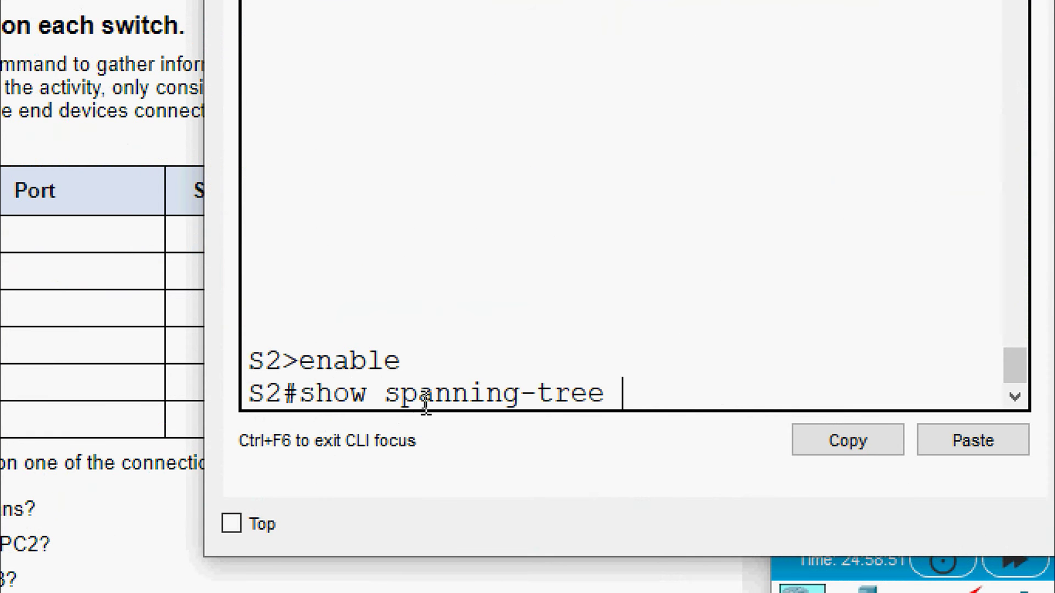
text( vlan 1)
key(Return)
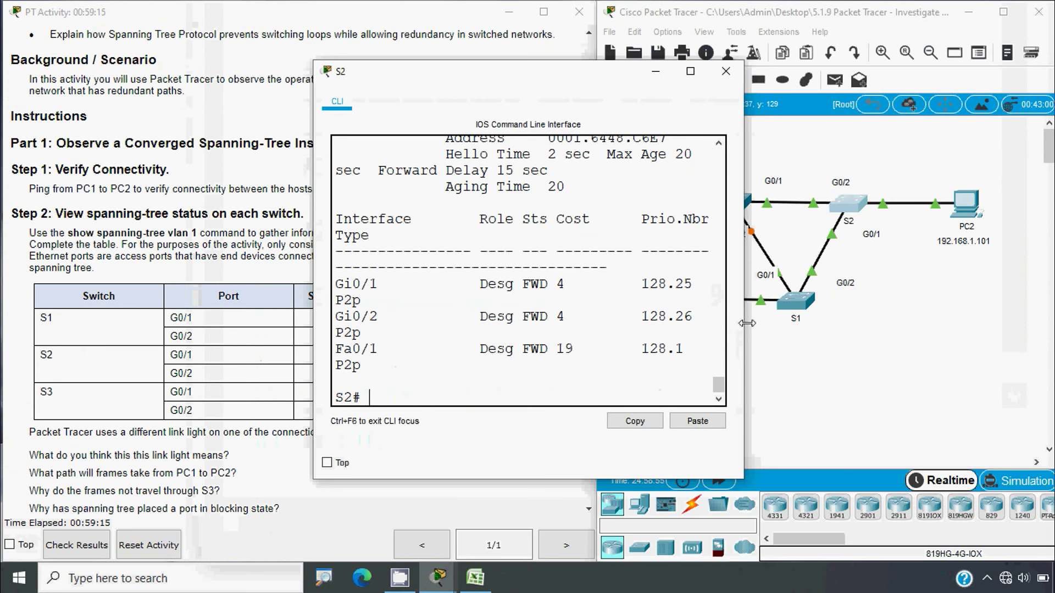
drag(747, 323, 924, 323)
drag(311, 350, 252, 350)
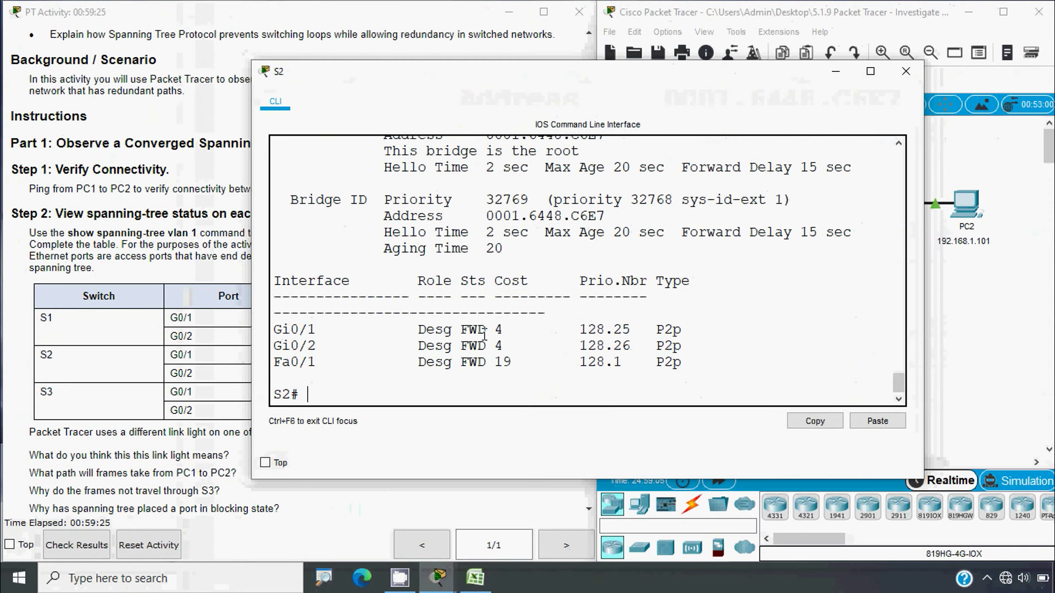
Switch to the Excel table and copy S1's two FWD status entries to S2's ports G0/1 and G0/2
click(477, 585)
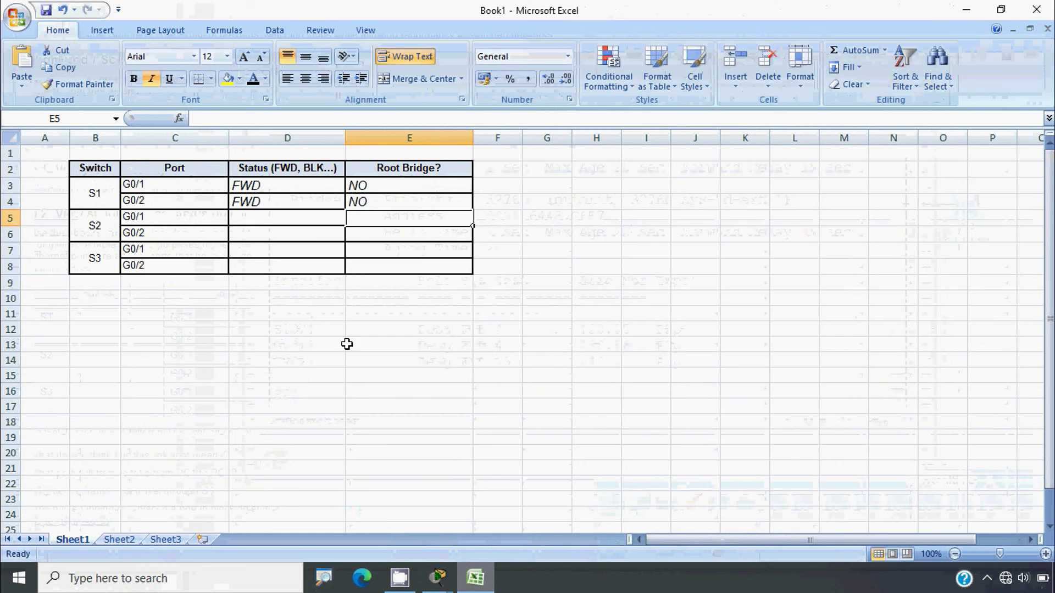
click(242, 216)
drag(266, 187, 266, 203)
key(ctrl+c)
click(265, 216)
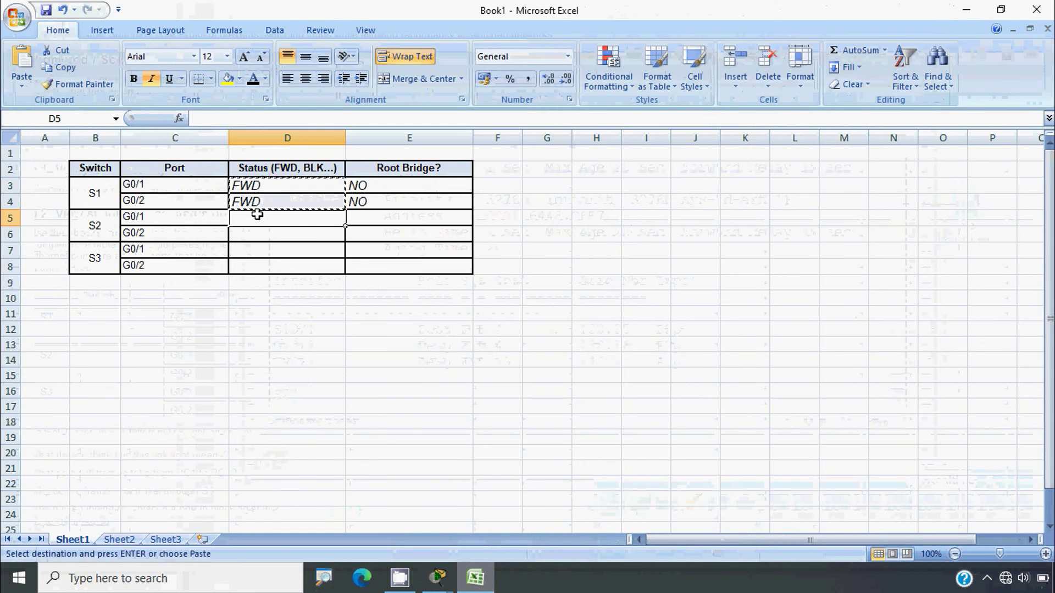
key(ctrl+v)
click(266, 248)
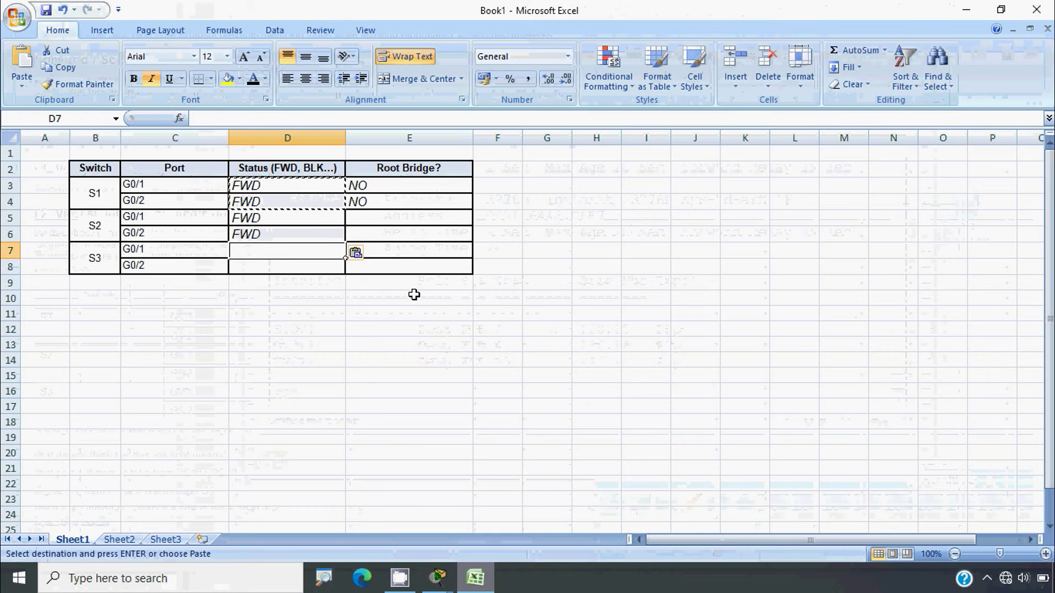
click(381, 319)
Return to S2's spanning-tree output in Packet Tracer and check the root statement and the Root ID and Bridge ID addresses
click(967, 10)
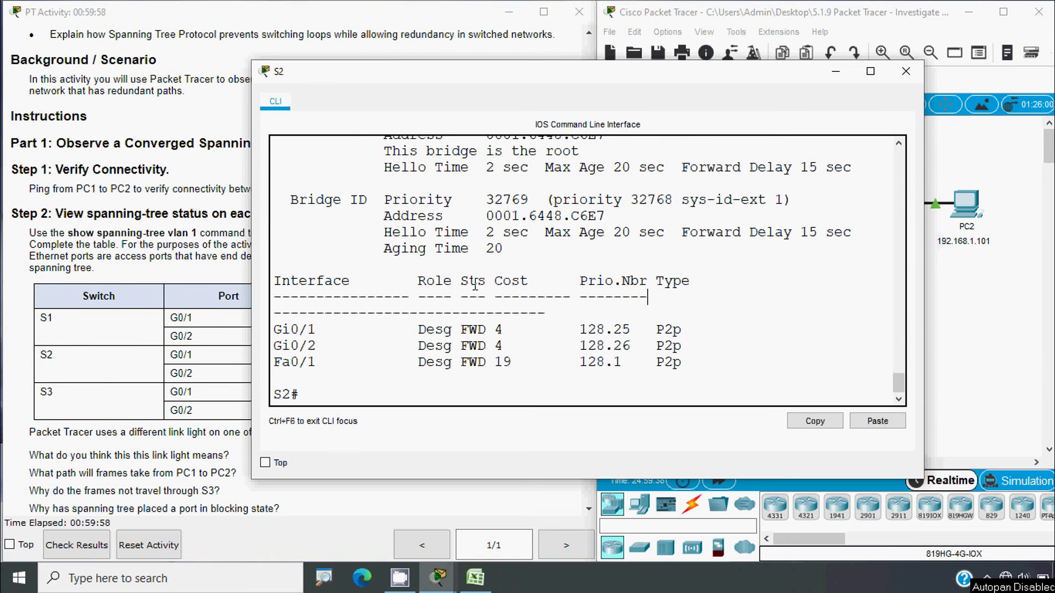
scroll(475, 286, up, 3)
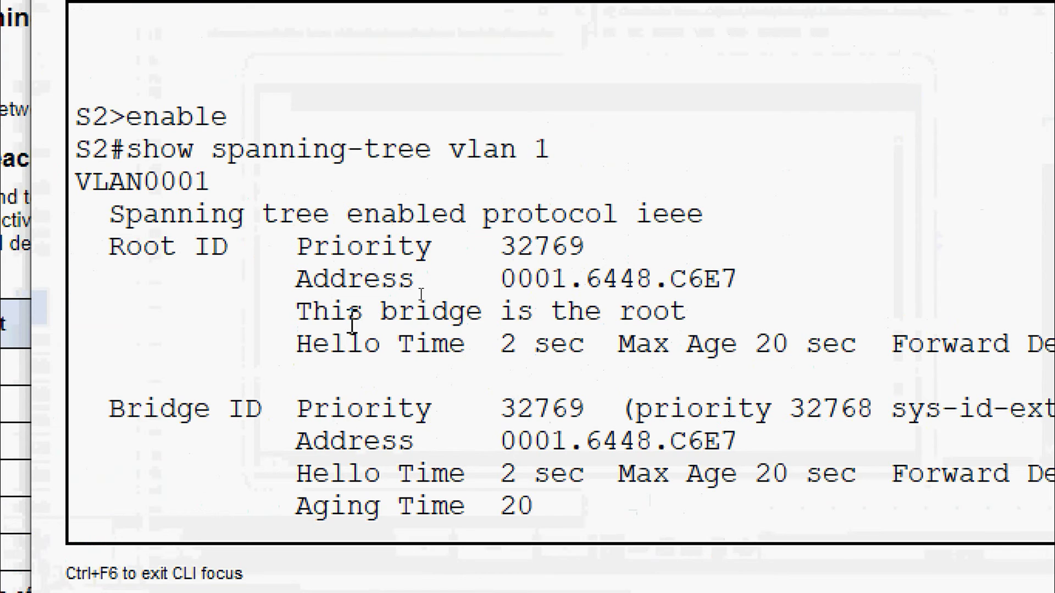
click(681, 321)
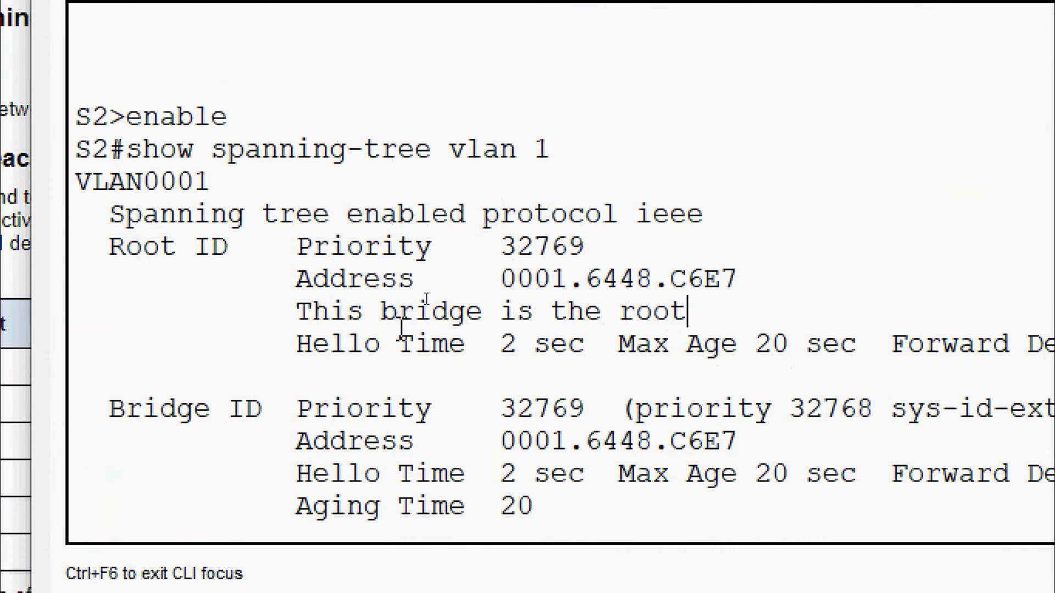
shift+click(298, 312)
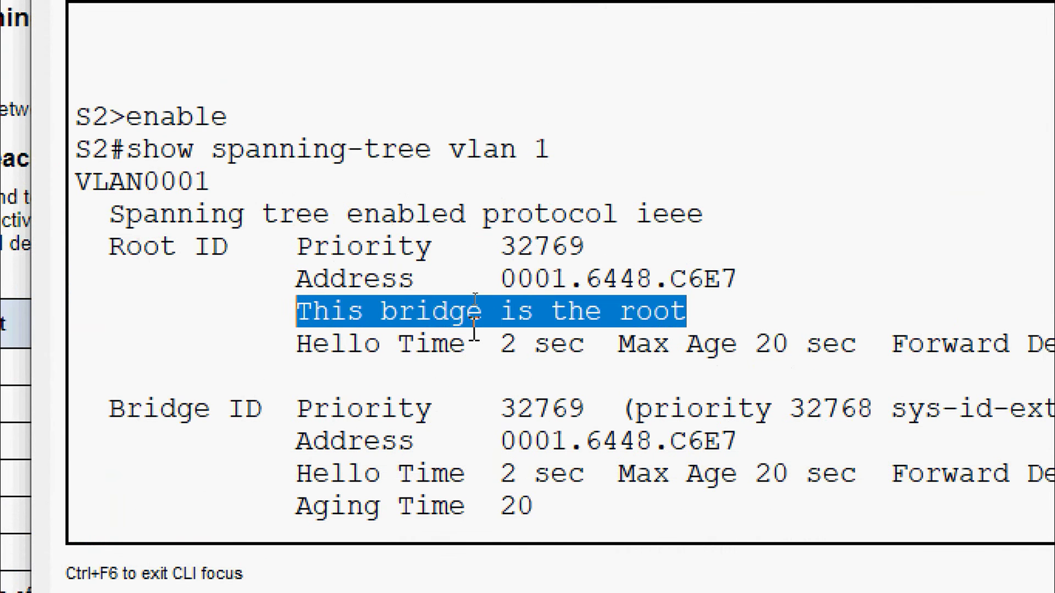
drag(483, 279, 750, 289)
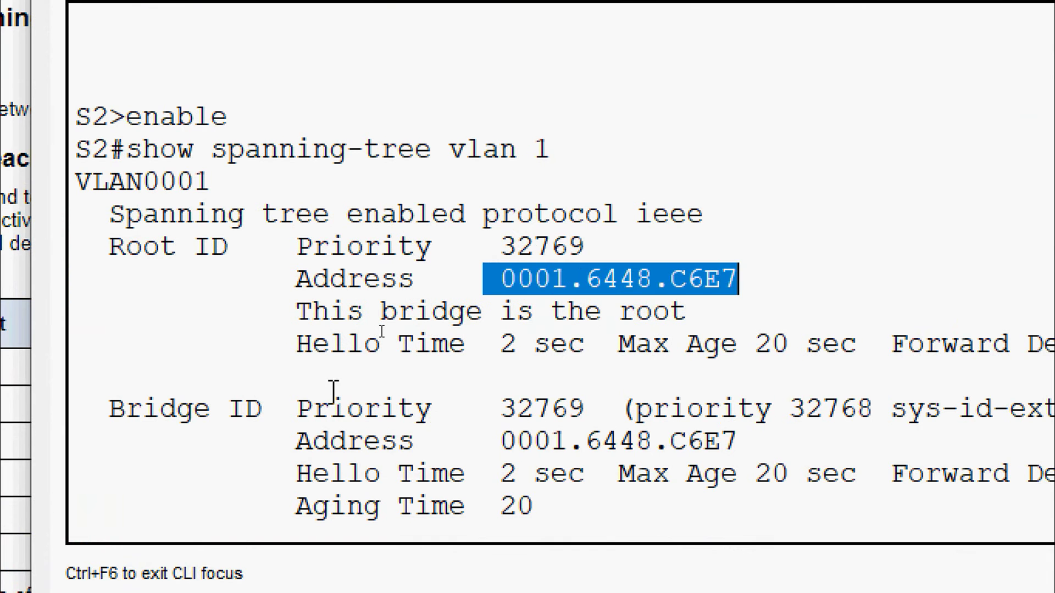
drag(501, 441, 730, 422)
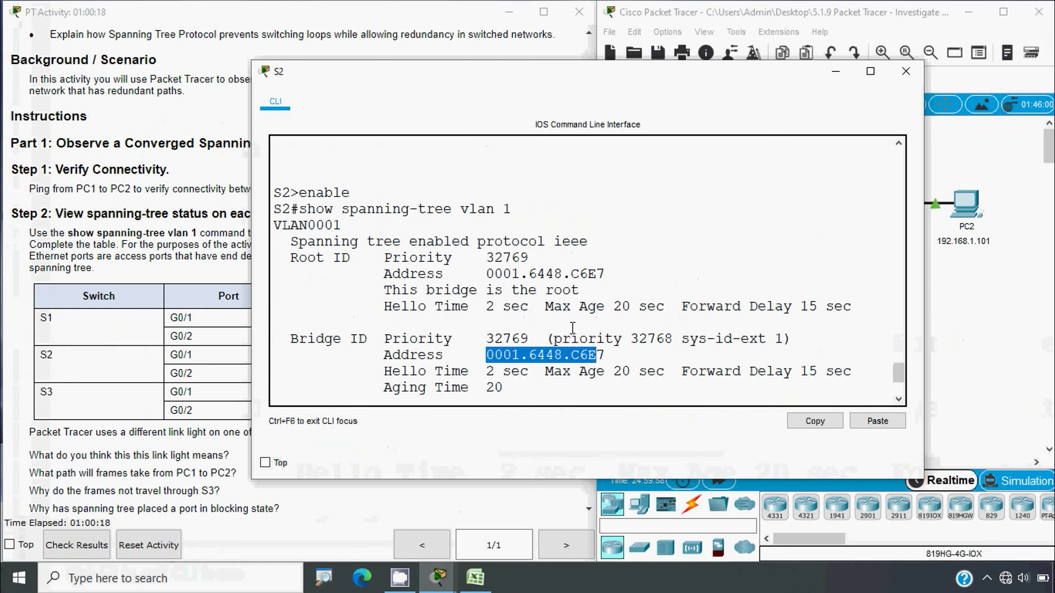
In the Excel table, enter YES under Root Bridge? for S2's ports G0/1 and G0/2
click(475, 577)
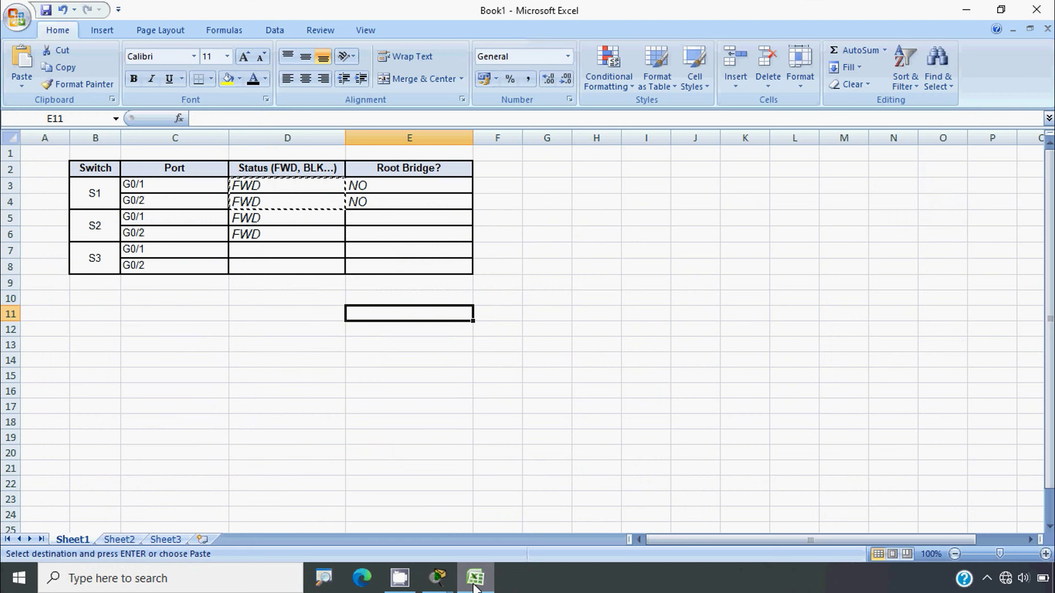
click(384, 222)
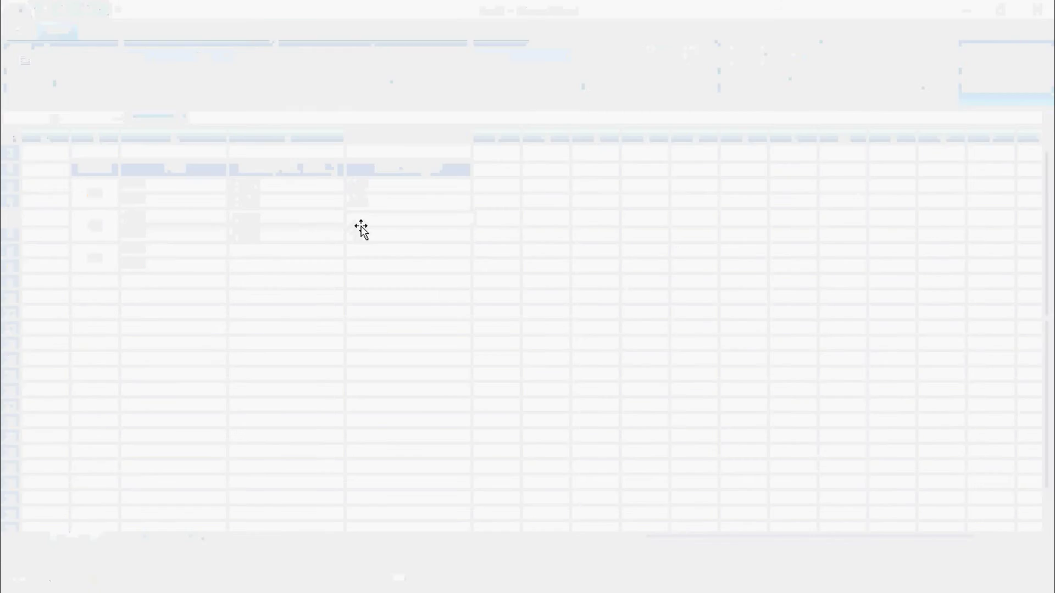
text(YES)
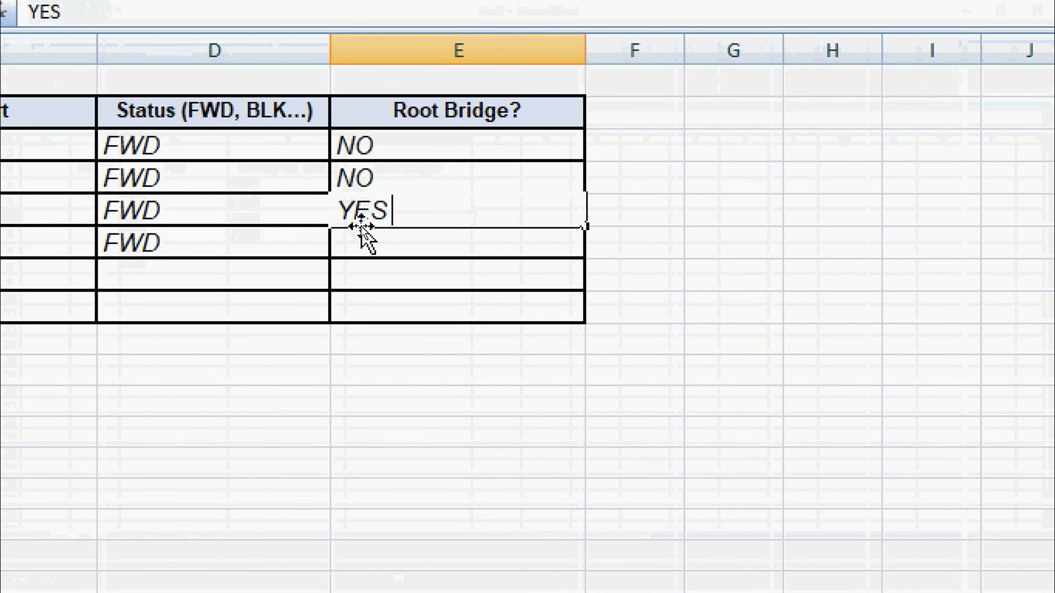
key(Return)
text(YES)
key(Return)
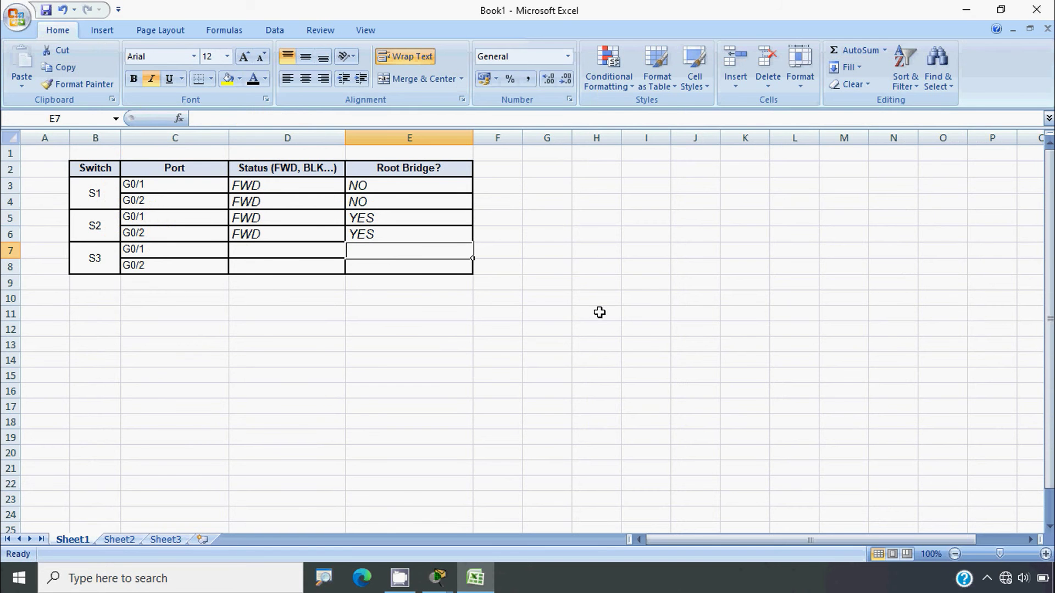
click(277, 252)
Back in Packet Tracer, enter privileged mode on S3, run show spanning-tree vlan 1, and widen its window to fit the output
click(966, 10)
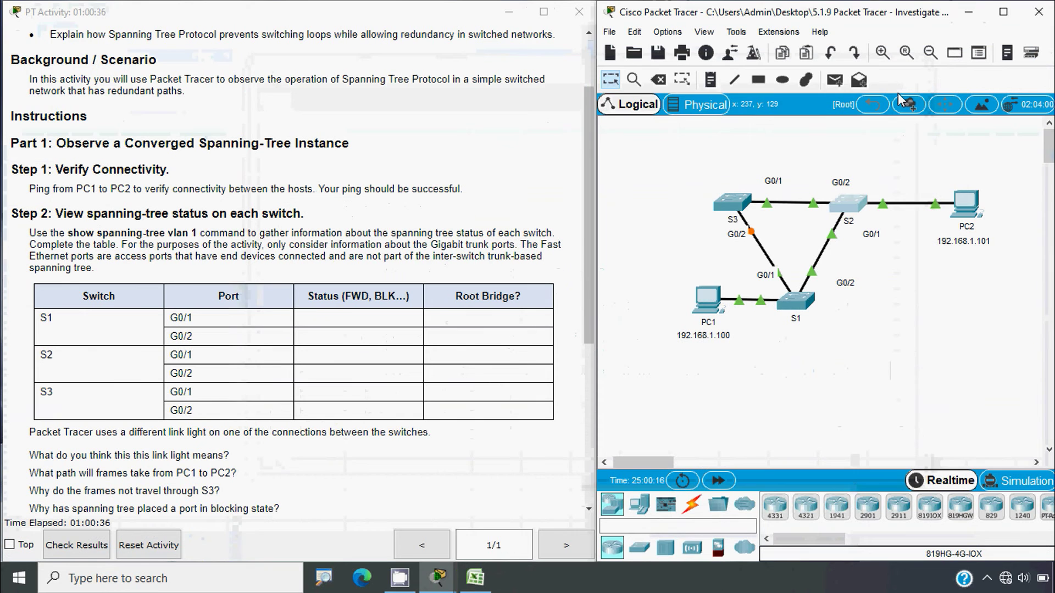
click(732, 204)
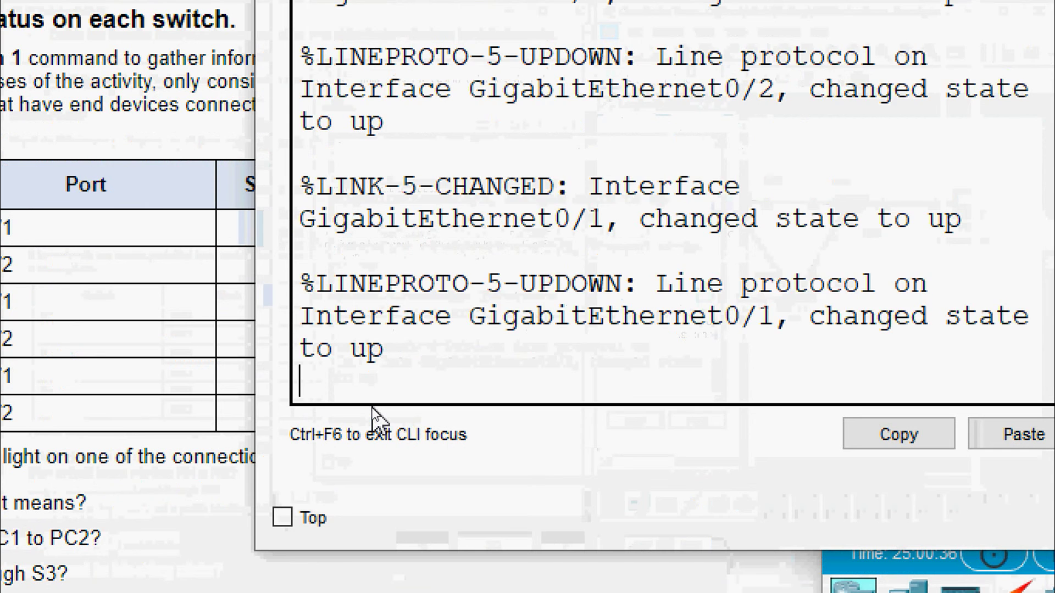
key(Return)
text(ENABLE)
key(Return)
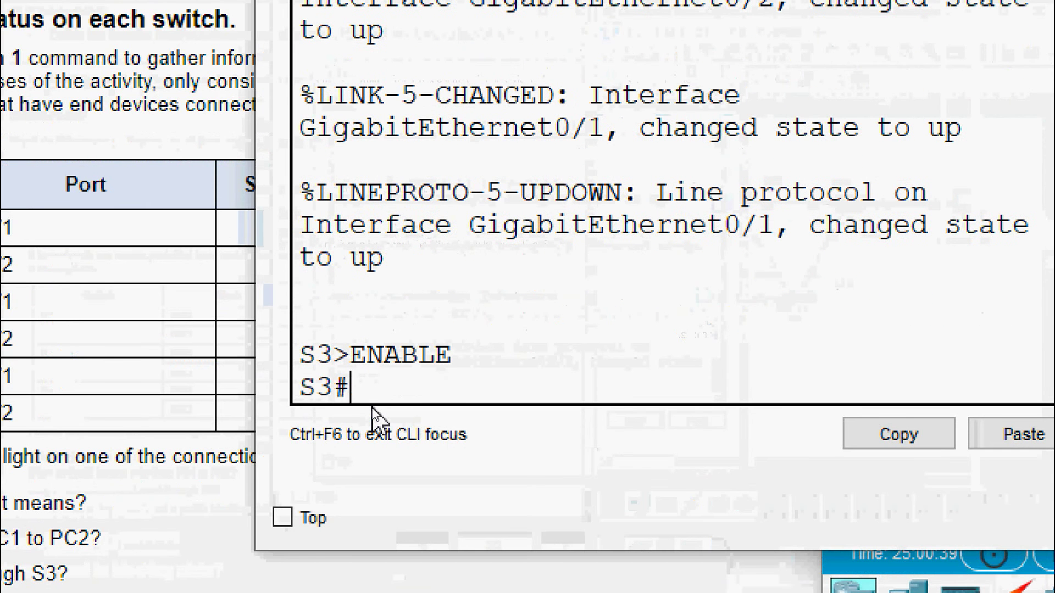
text(show spanni)
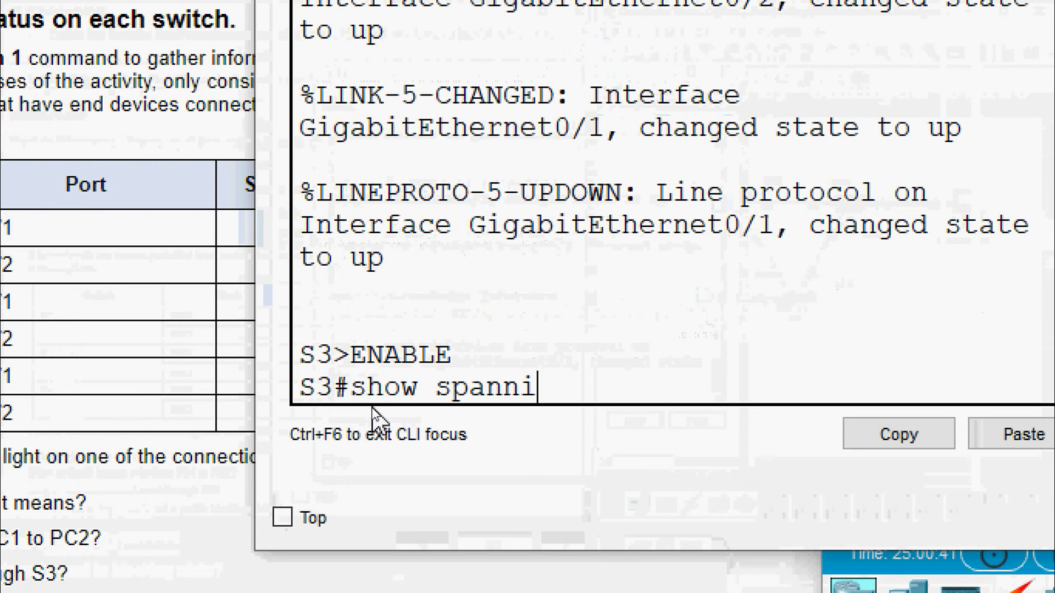
text(ng-tree vlan 1)
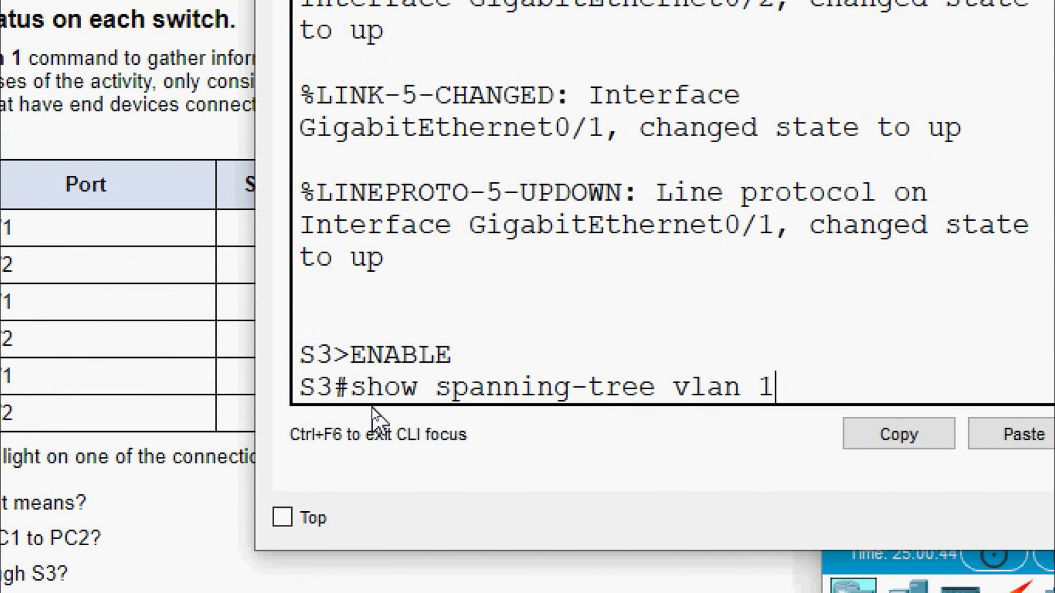
key(Return)
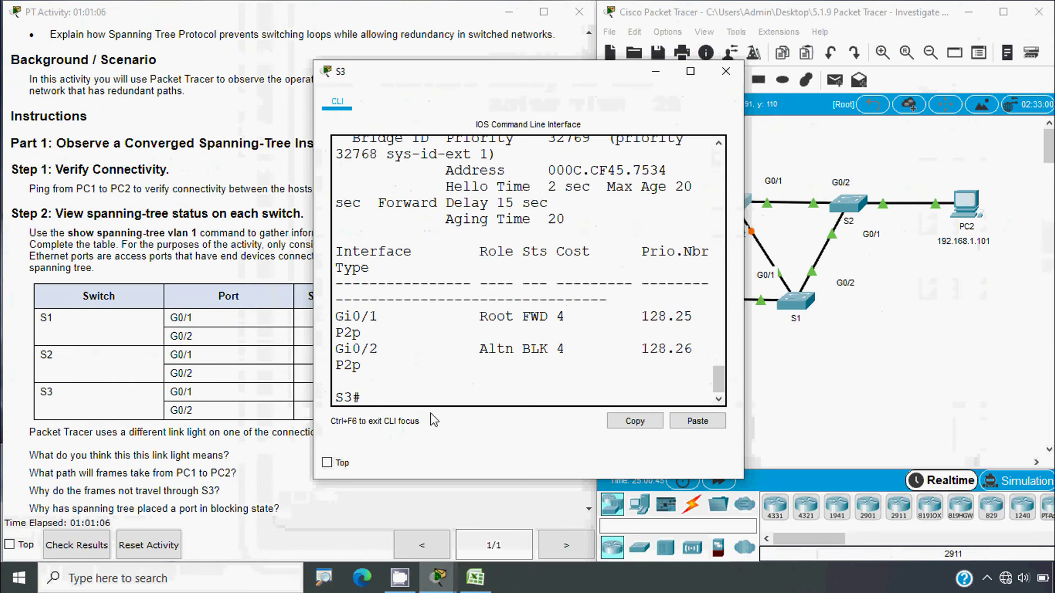
drag(744, 336, 920, 336)
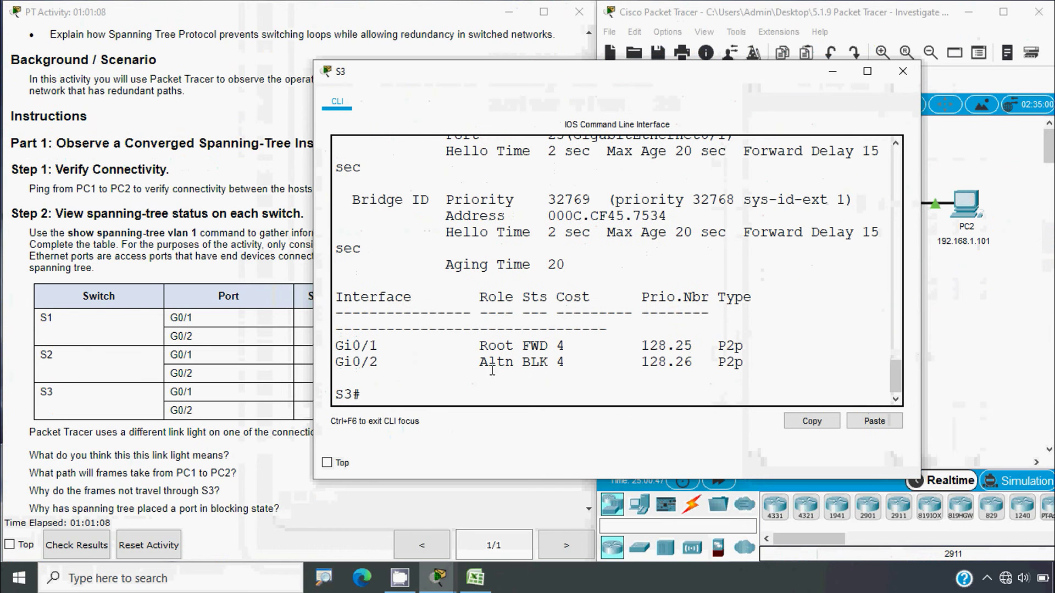
drag(312, 365, 187, 366)
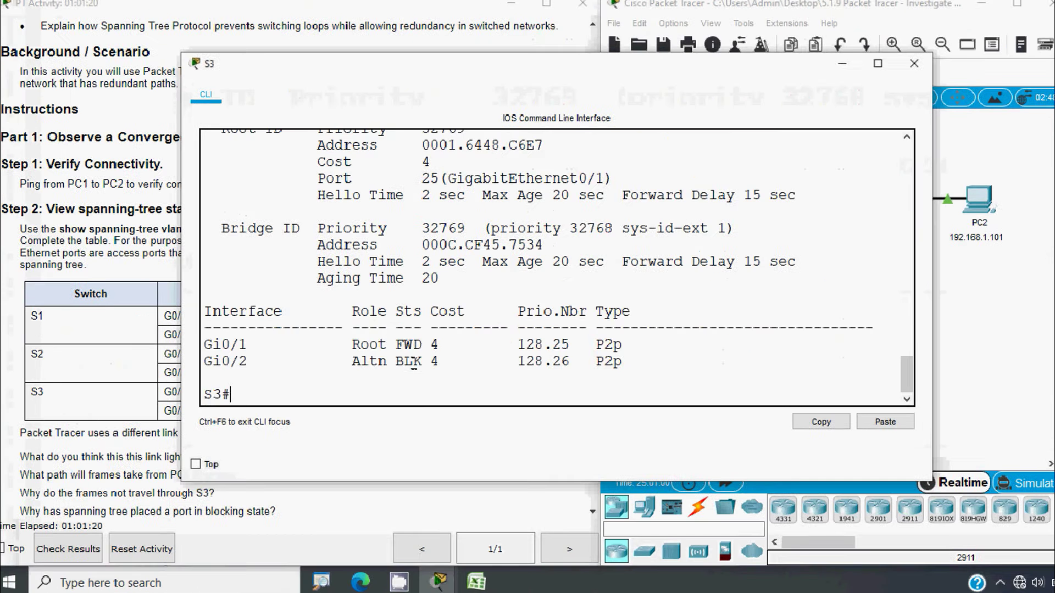
Compare the Root ID address with the Bridge ID address in S3's spanning-tree output
scroll(490, 285, up, 2)
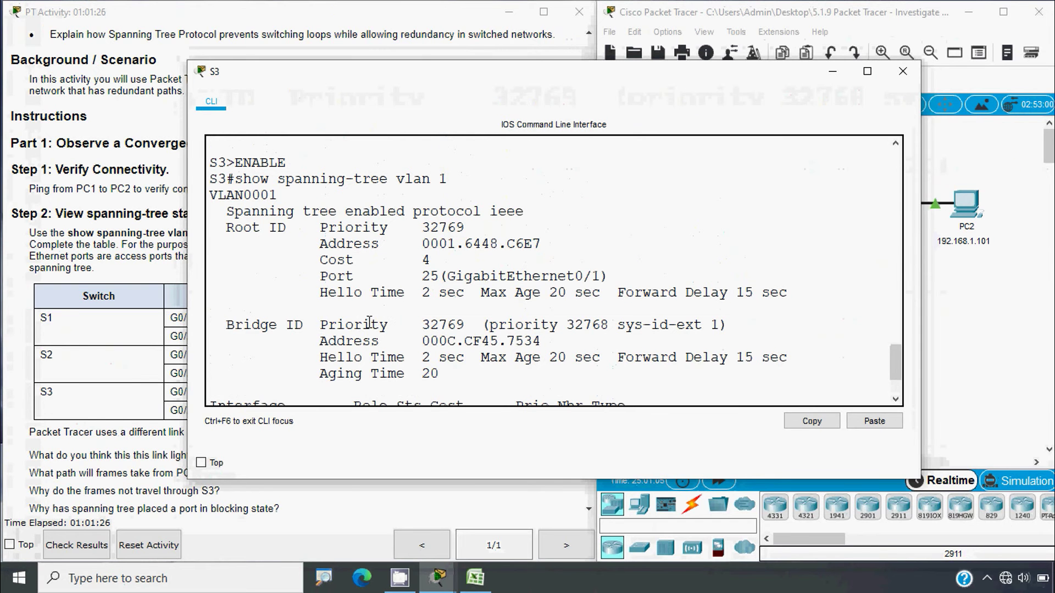
drag(345, 325, 508, 339)
drag(432, 245, 544, 244)
click(543, 245)
scroll(529, 321, down, 2)
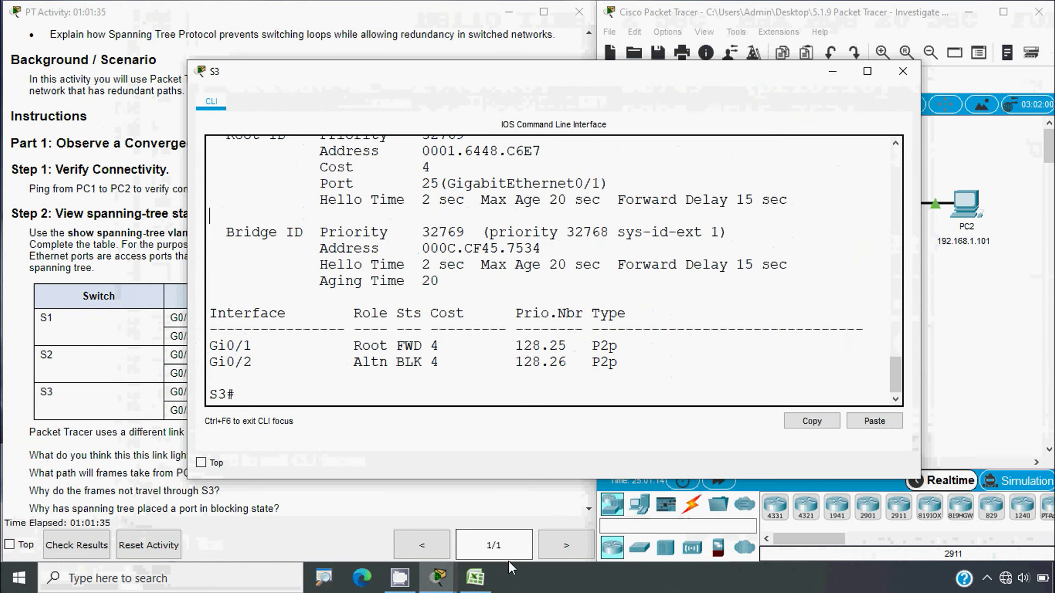
In the Excel table, enter BLK as the status of S3's port G0/2 and FWD for its port G0/1
click(477, 578)
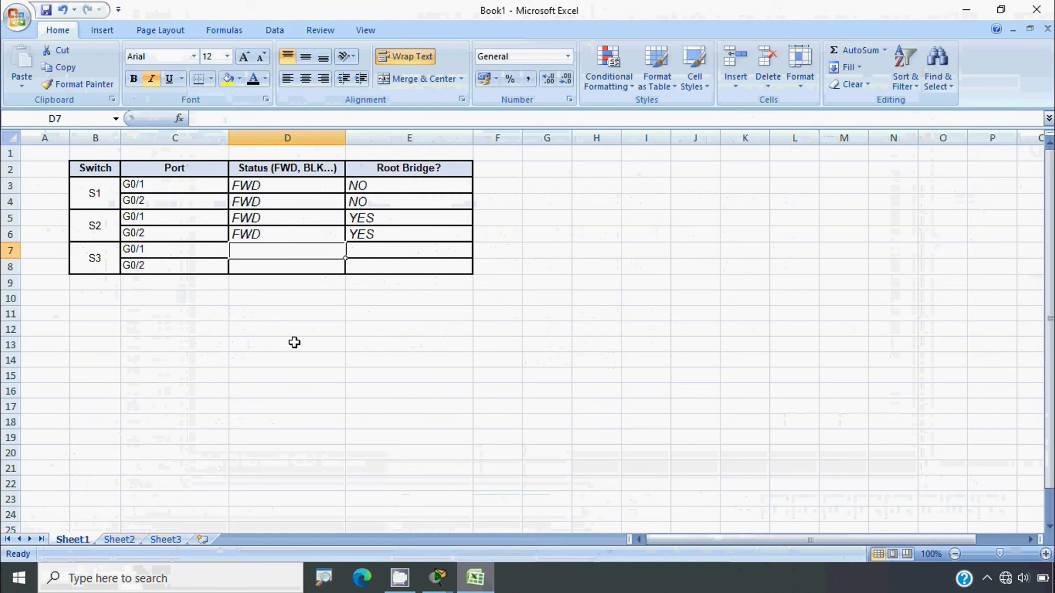
click(250, 273)
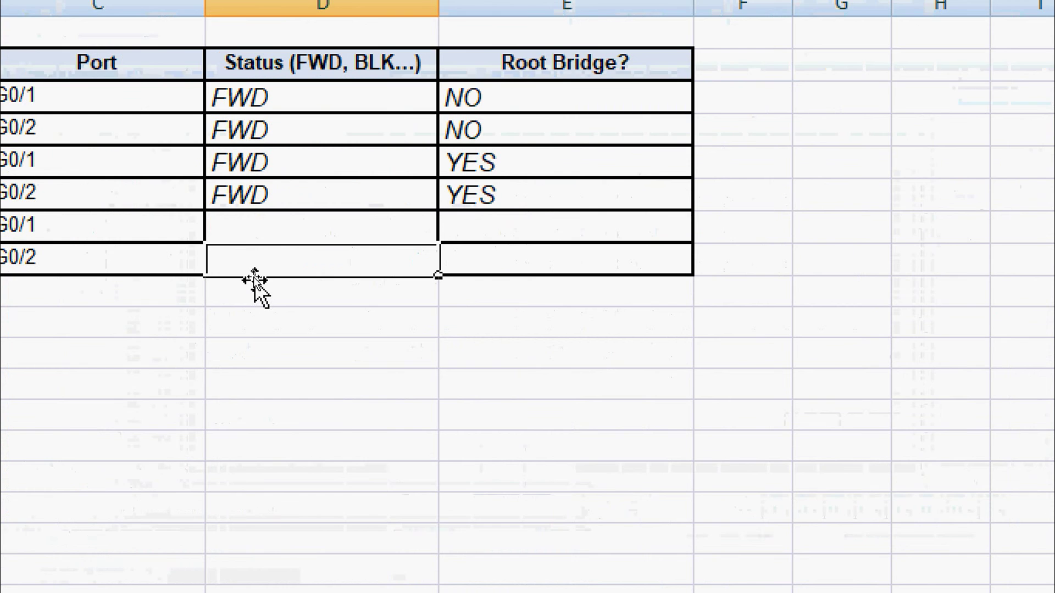
text(BLK)
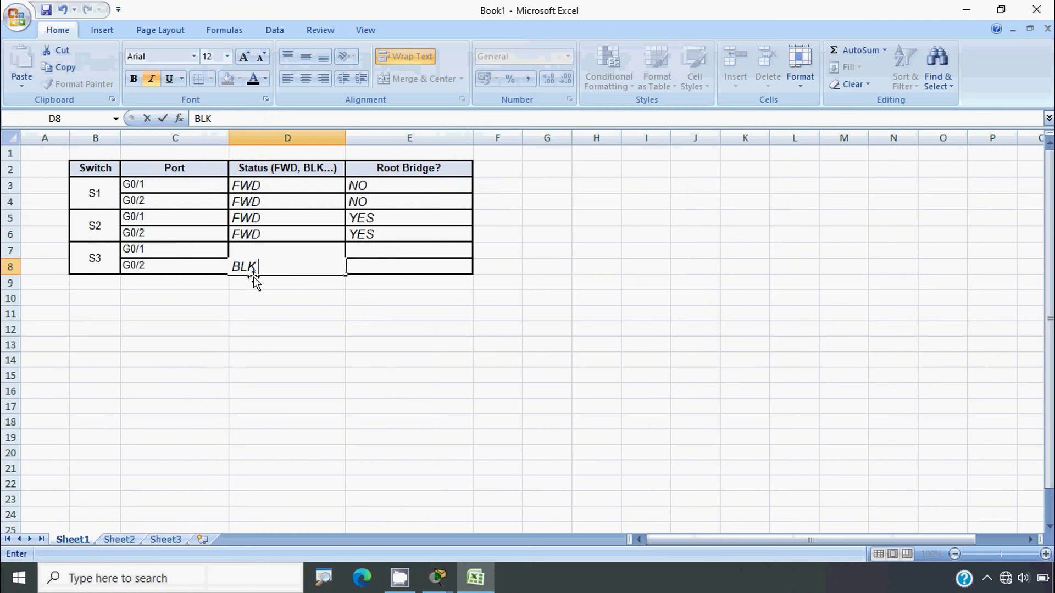
key(Up)
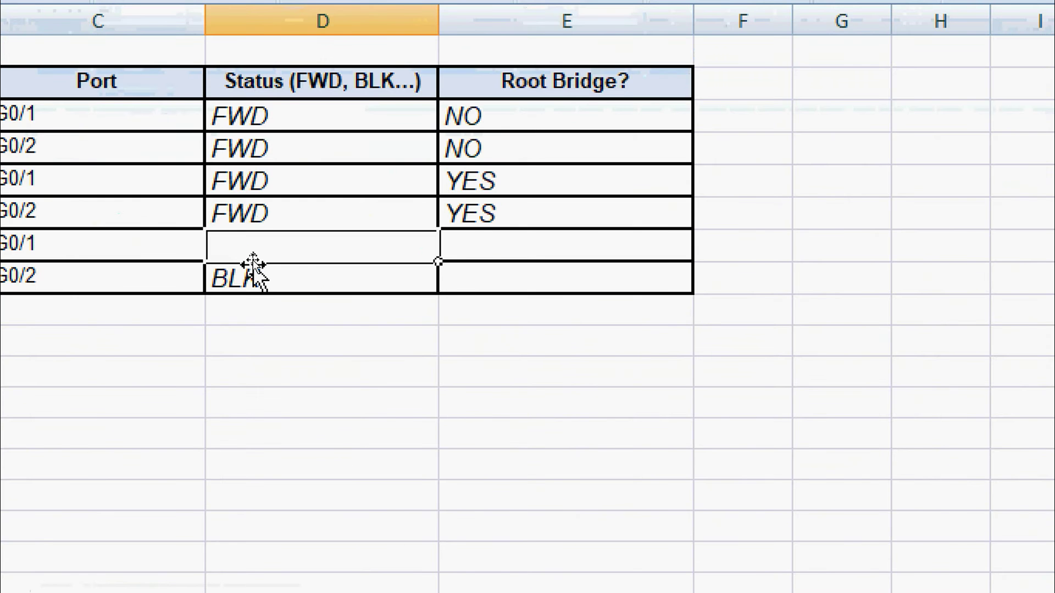
key(Right)
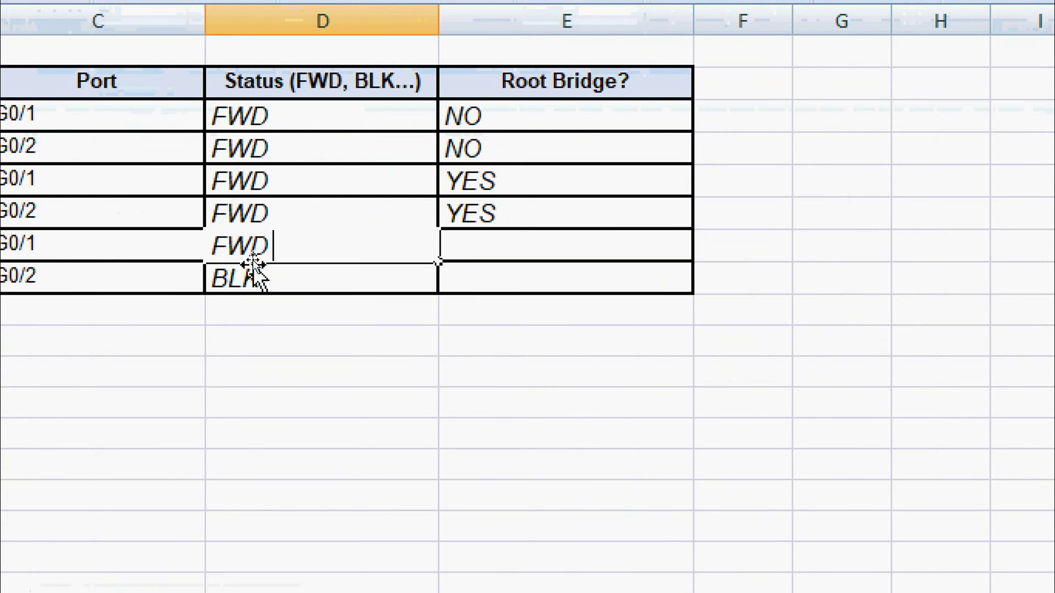
click(456, 245)
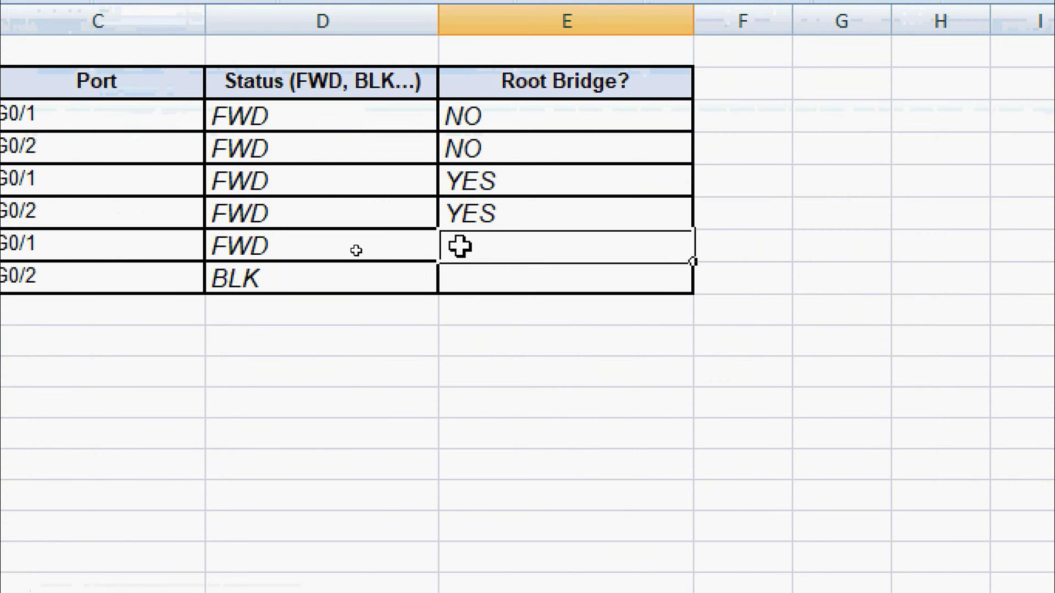
In the Excel table, enter NO under Root Bridge? for S3's ports G0/1 and G0/2
text(NO)
key(Return)
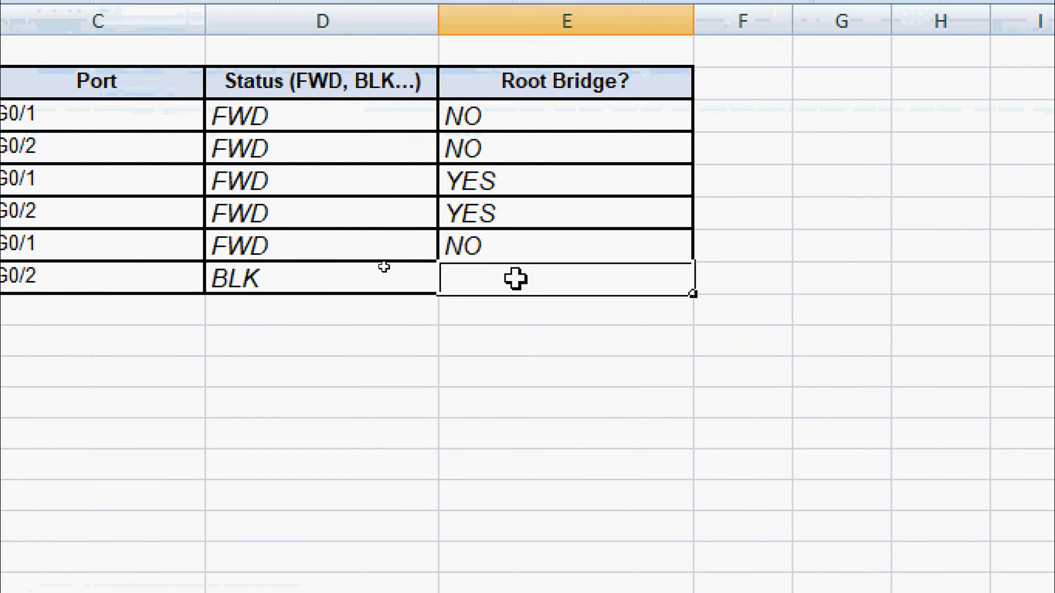
text(NO)
key(Return)
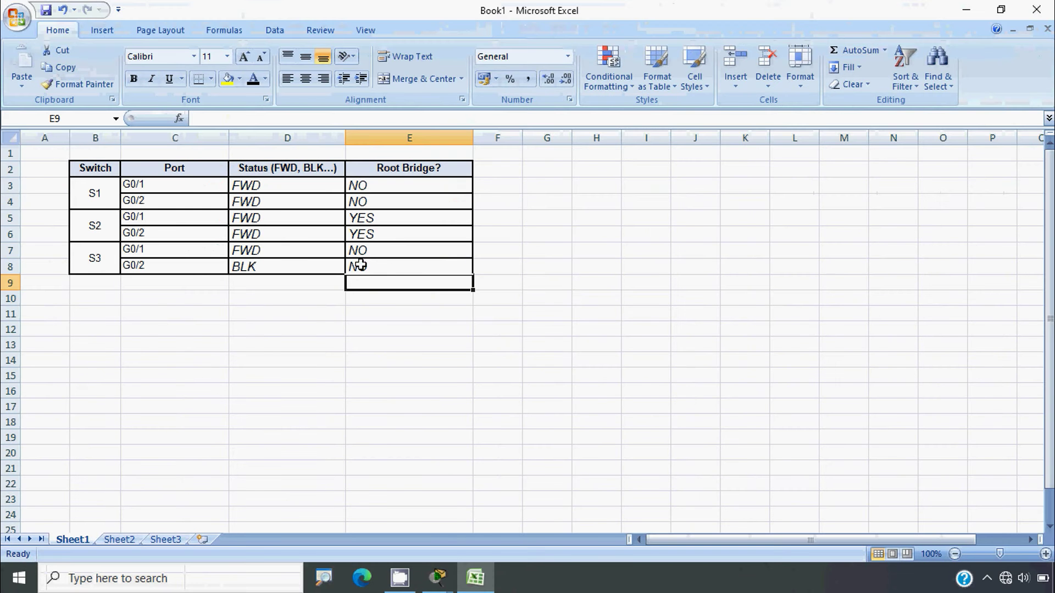
click(104, 175)
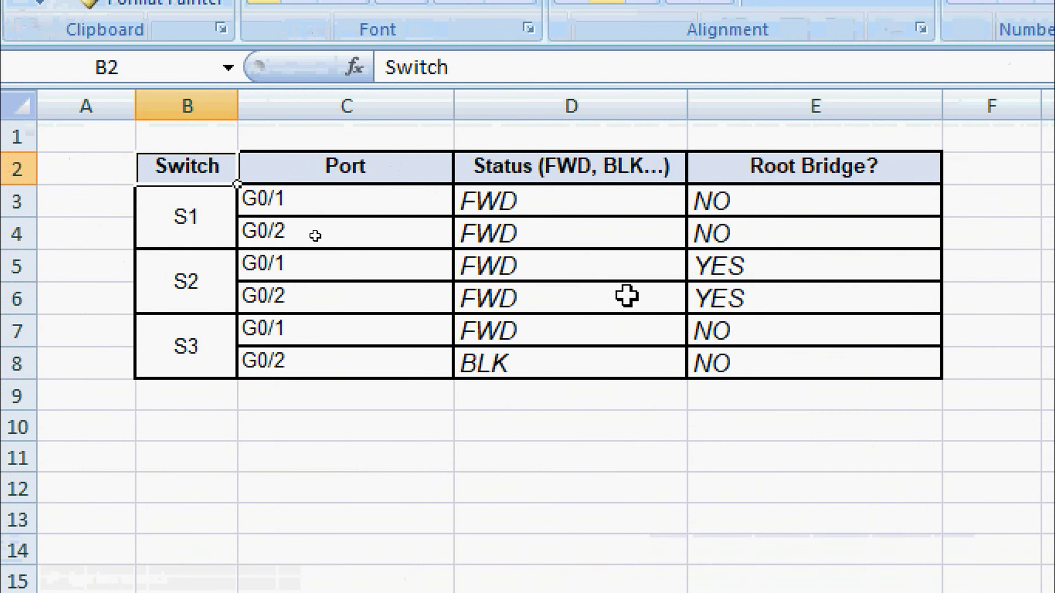
click(631, 389)
click(629, 422)
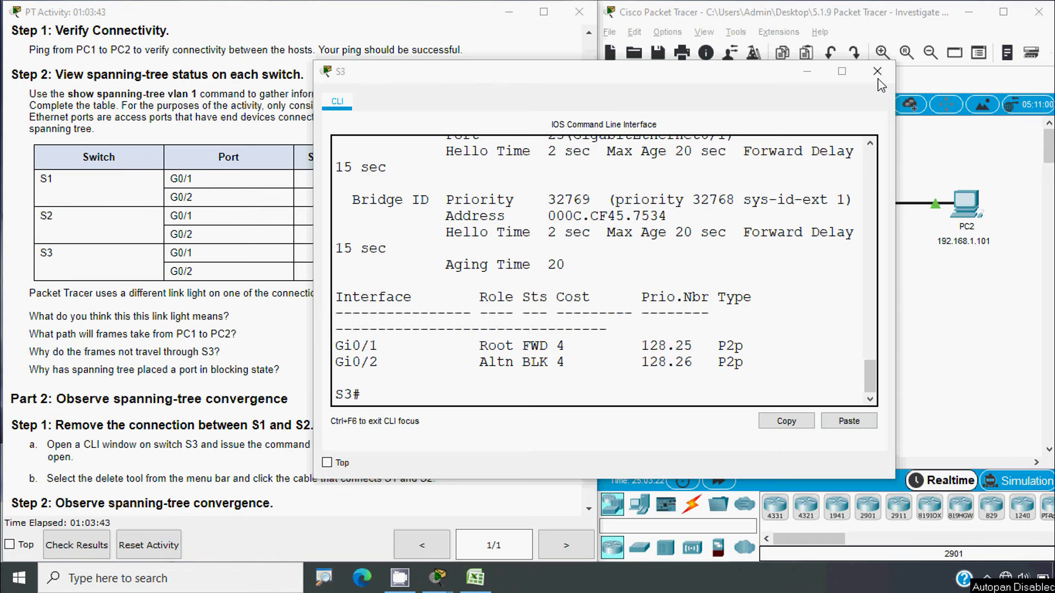
Back in Packet Tracer, close S3's CLI window and examine the topology's link lights and the path between PC1 and PC2
click(877, 71)
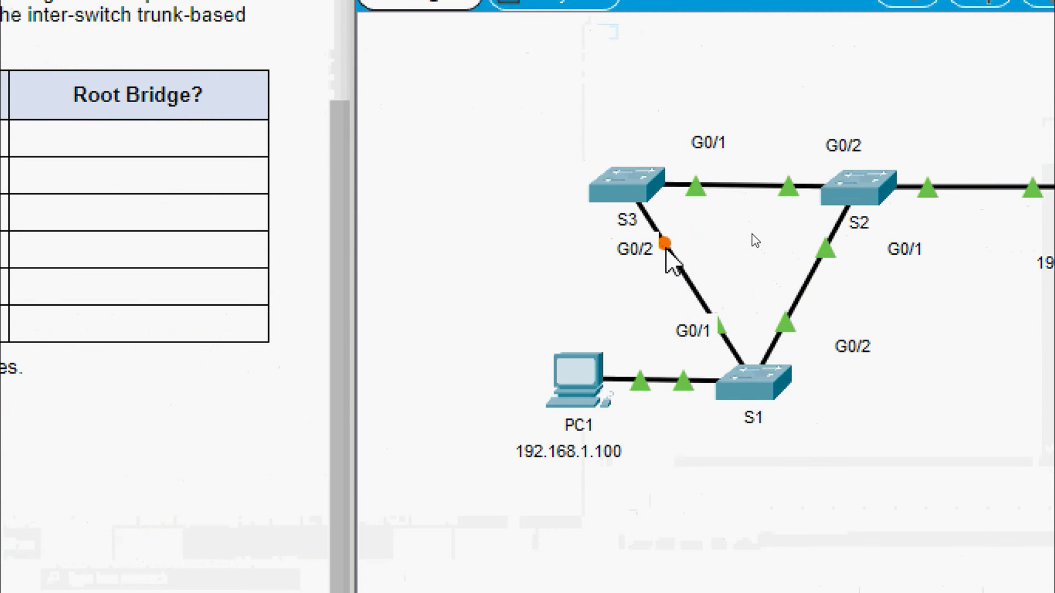
mouse_move(666, 248)
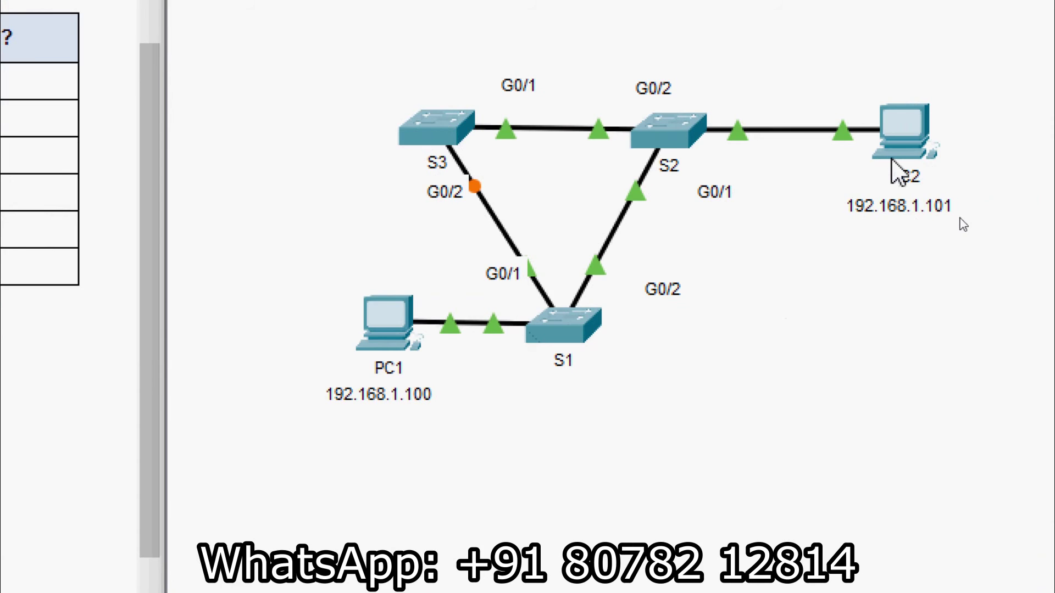
mouse_move(890, 165)
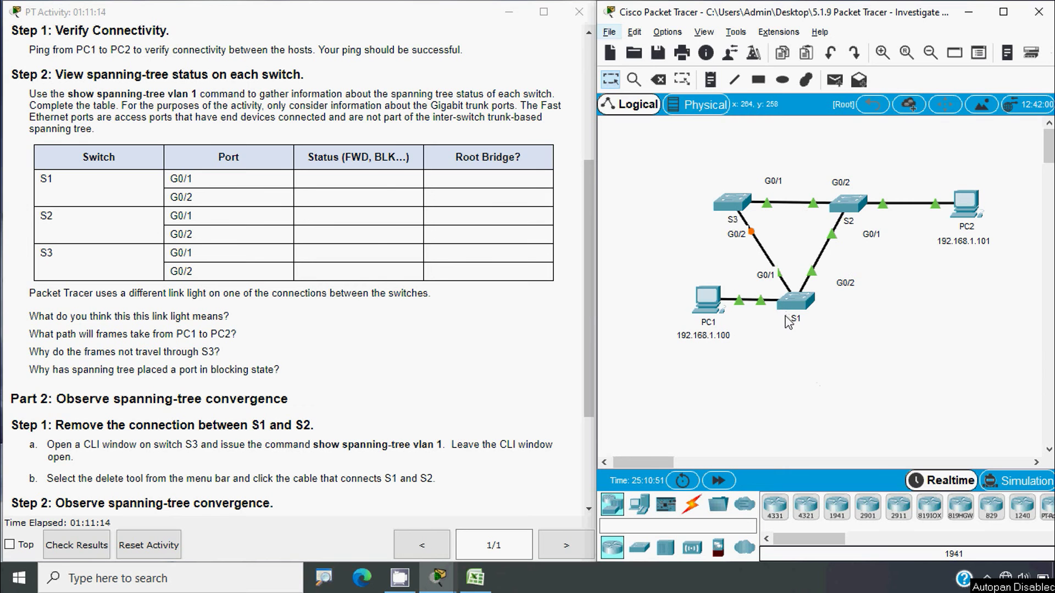
mouse_move(789, 323)
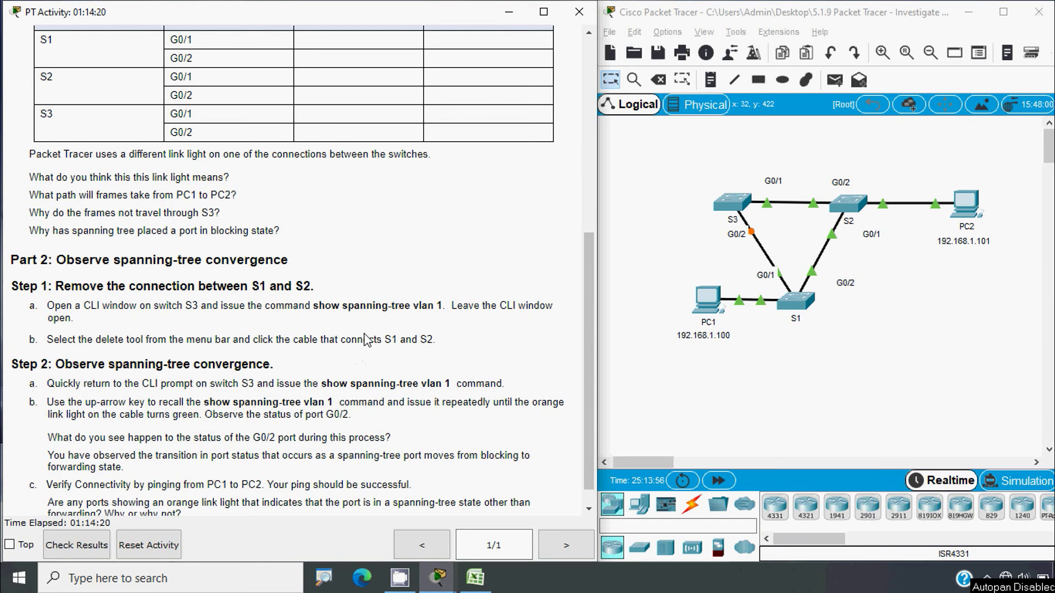
Reopen S3's CLI, enter privileged mode, run show spanning-tree vlan 1, and widen the window to fit the output
click(732, 206)
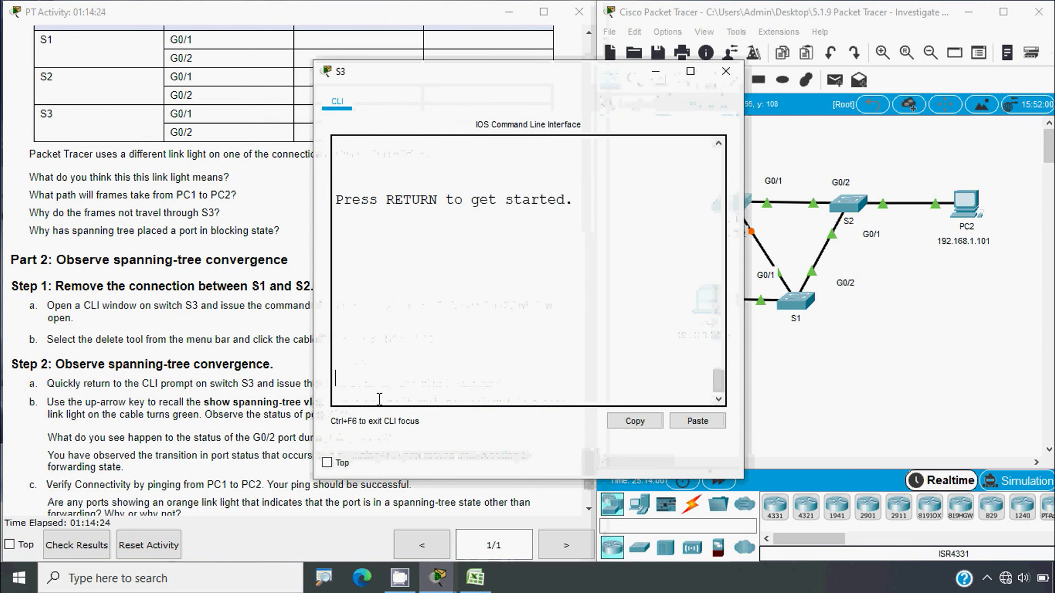
key(Return)
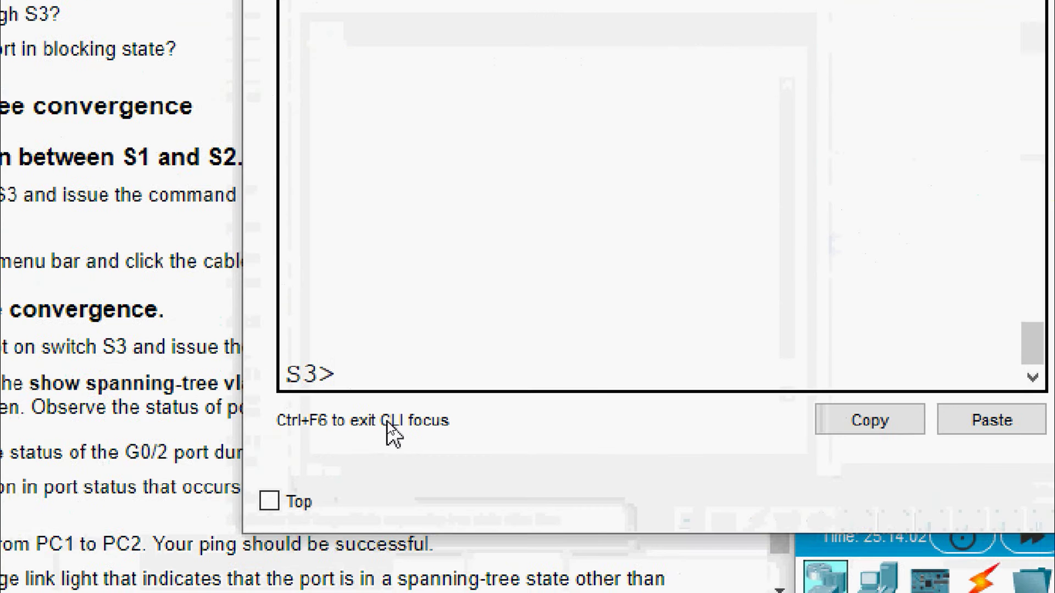
text(enable)
key(Return)
text(show spanni)
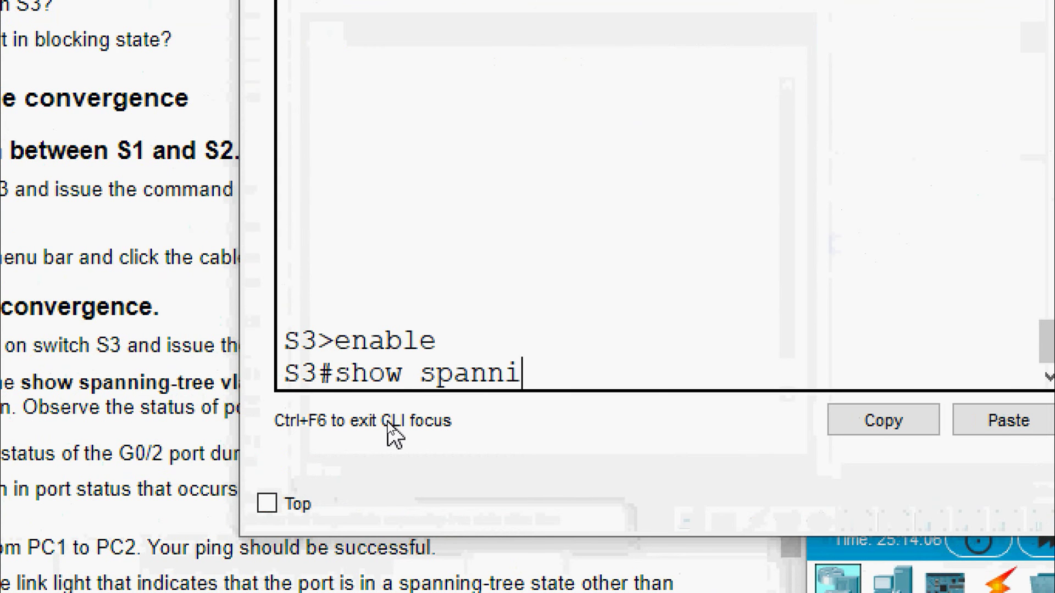
text(ng-tree)
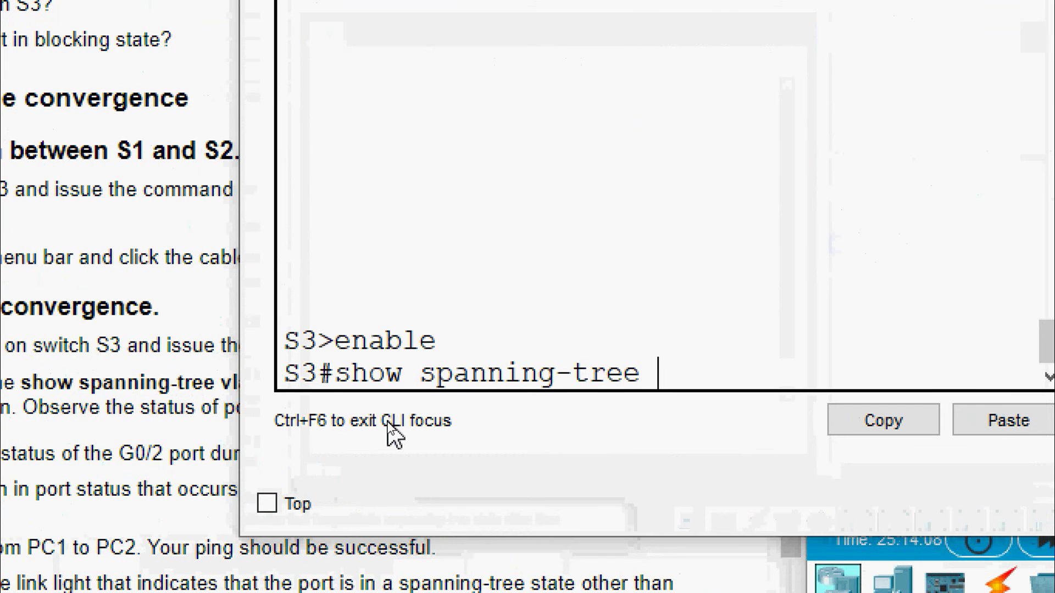
text( vlan1)
key(Return)
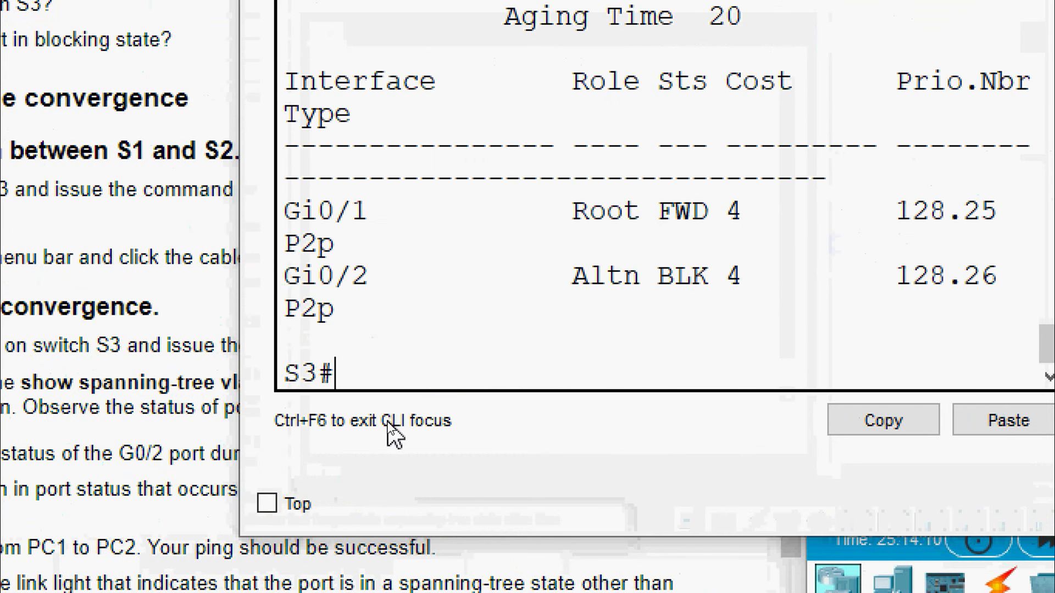
drag(743, 338, 956, 351)
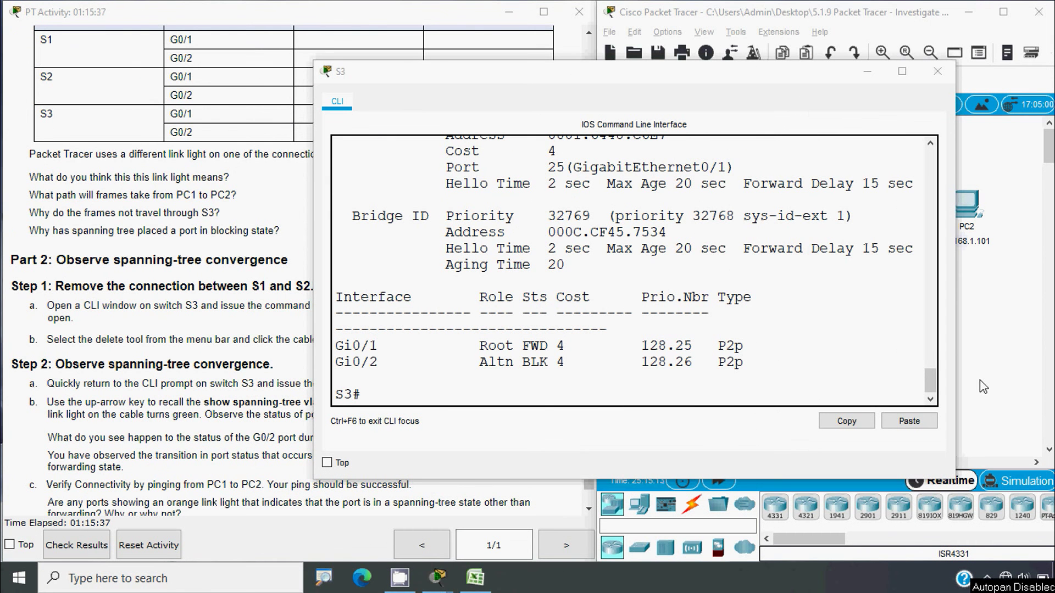
Delete the cable that connects S1 and S2 in the topology, leaving S3's CLI window open
click(980, 380)
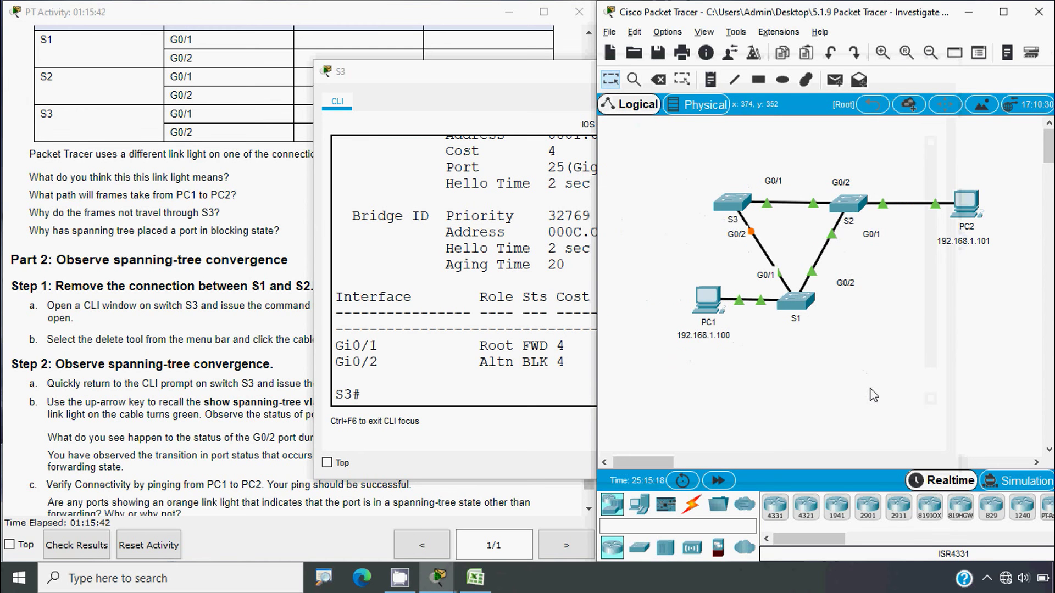
key(Delete)
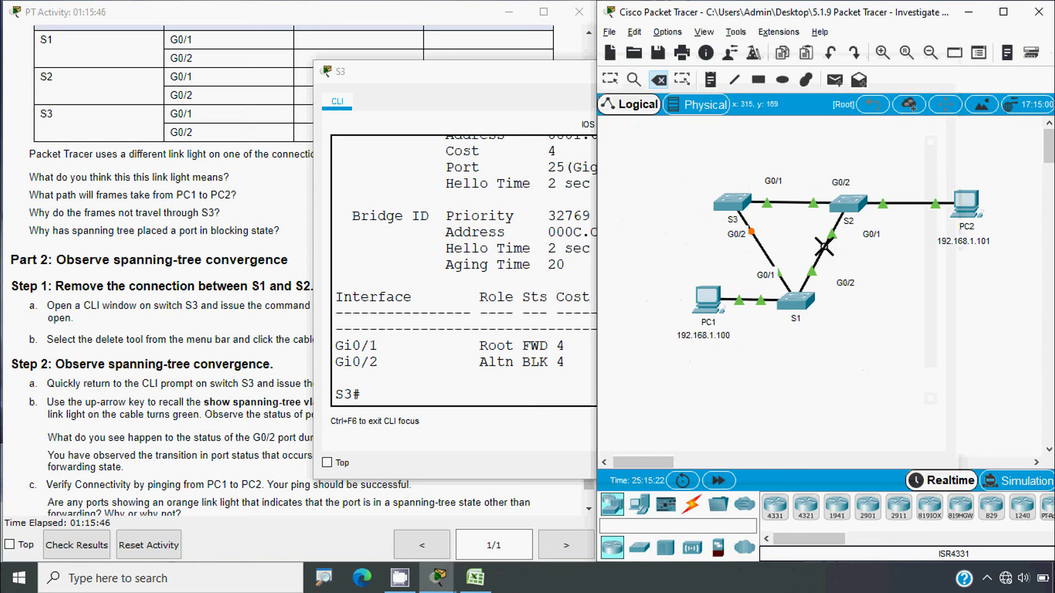
click(824, 245)
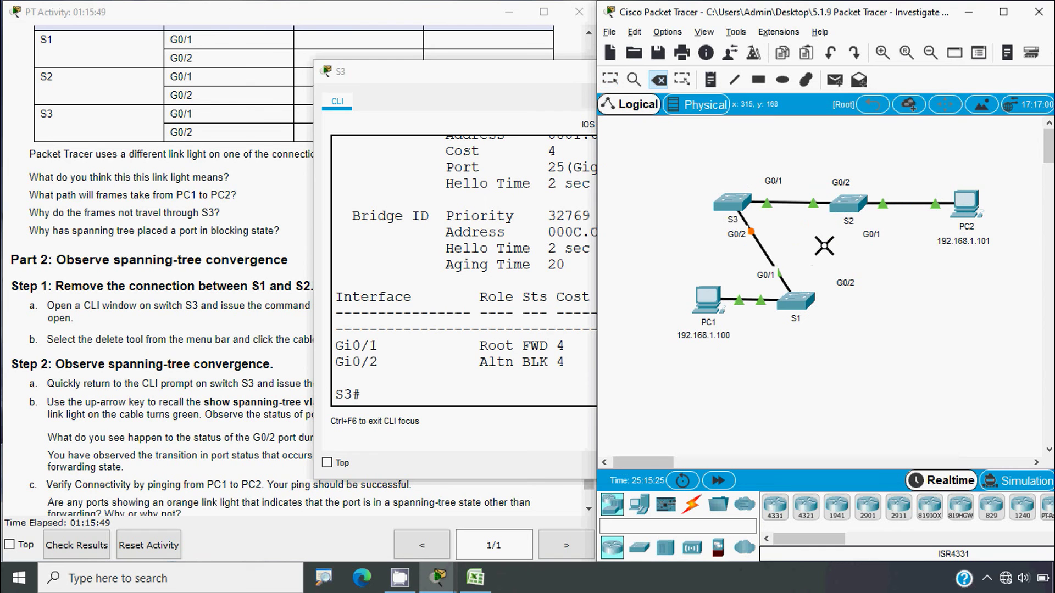
key(Escape)
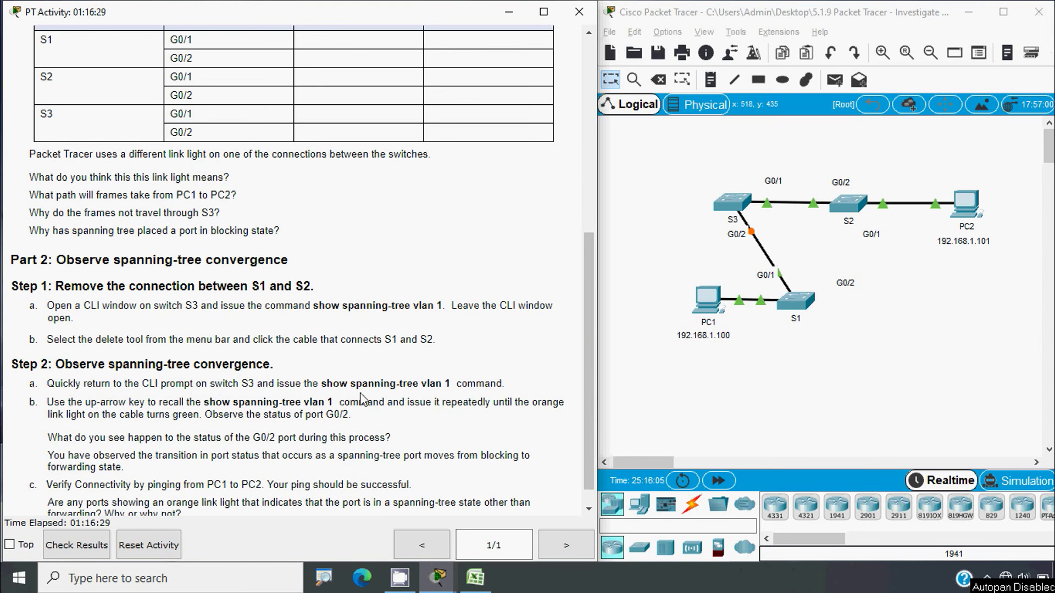
Return to S3's CLI, rerun show spanning-tree vlan 1, and check port G0/2's status and its link light in the topology
click(676, 402)
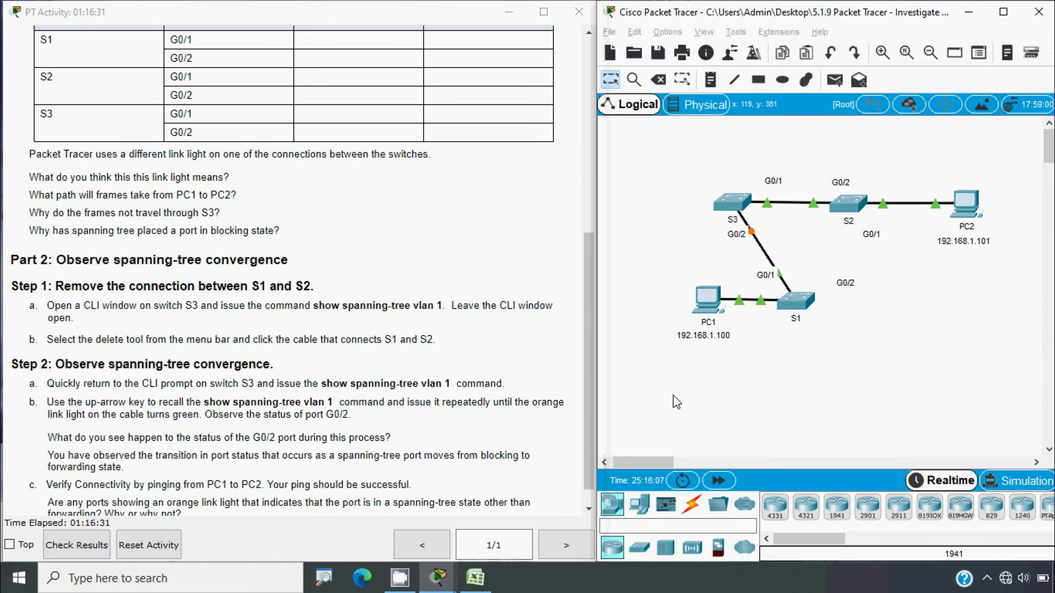
click(731, 204)
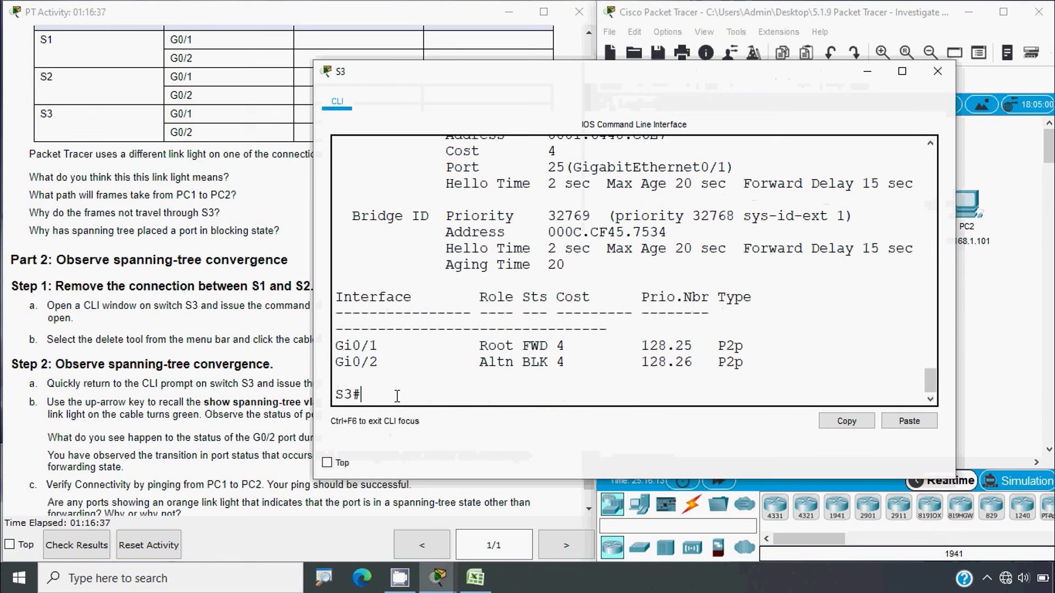
key(Up)
key(Return)
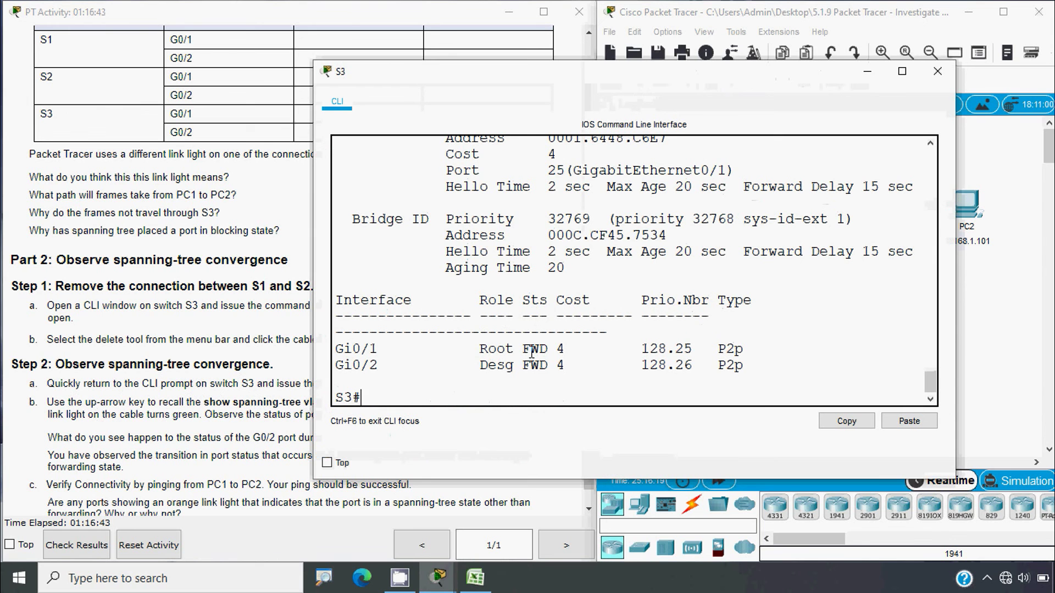
click(265, 361)
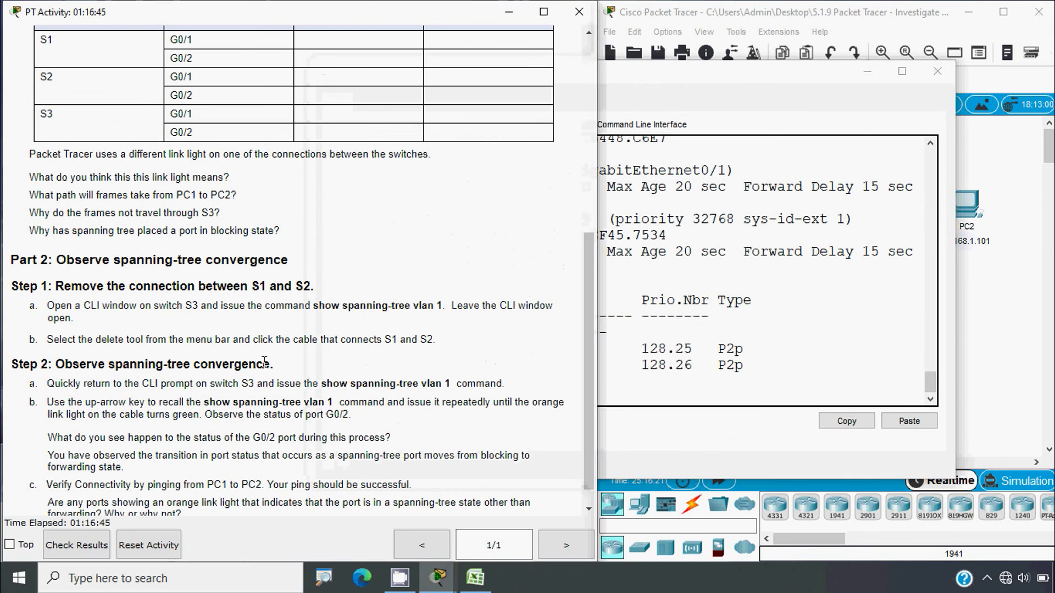
click(971, 385)
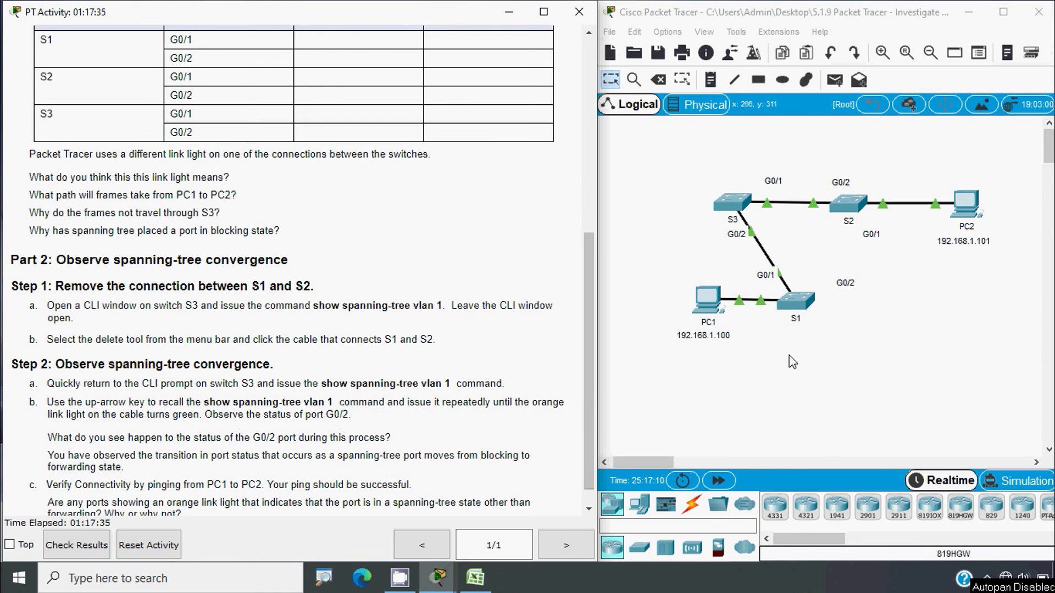
Reconnect S1's GigabitEthernet0/2 to S2's G0/1 port with a Copper Straight-Through cable
click(691, 505)
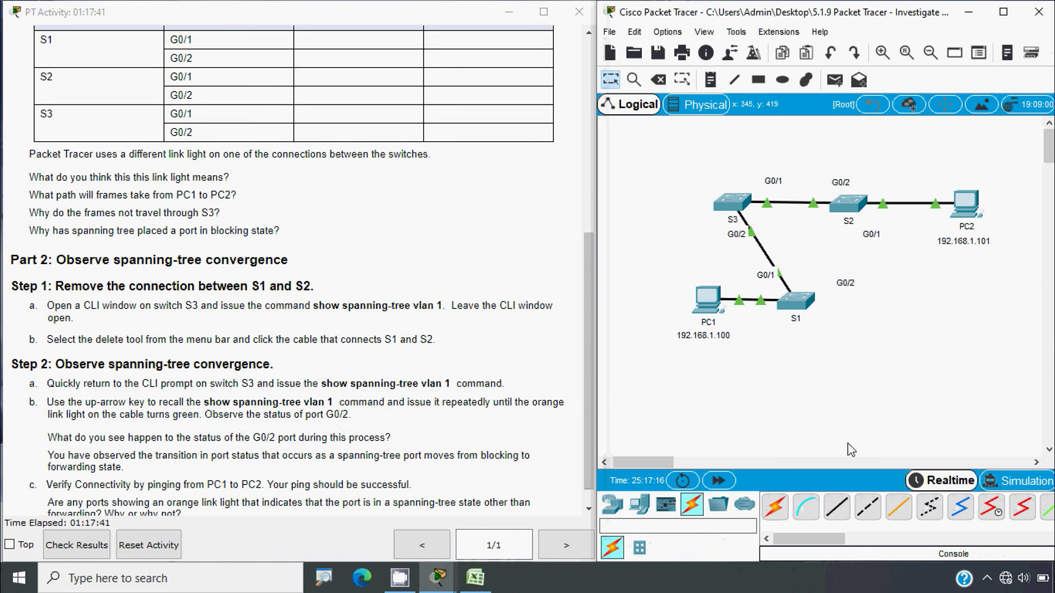
click(839, 511)
click(797, 302)
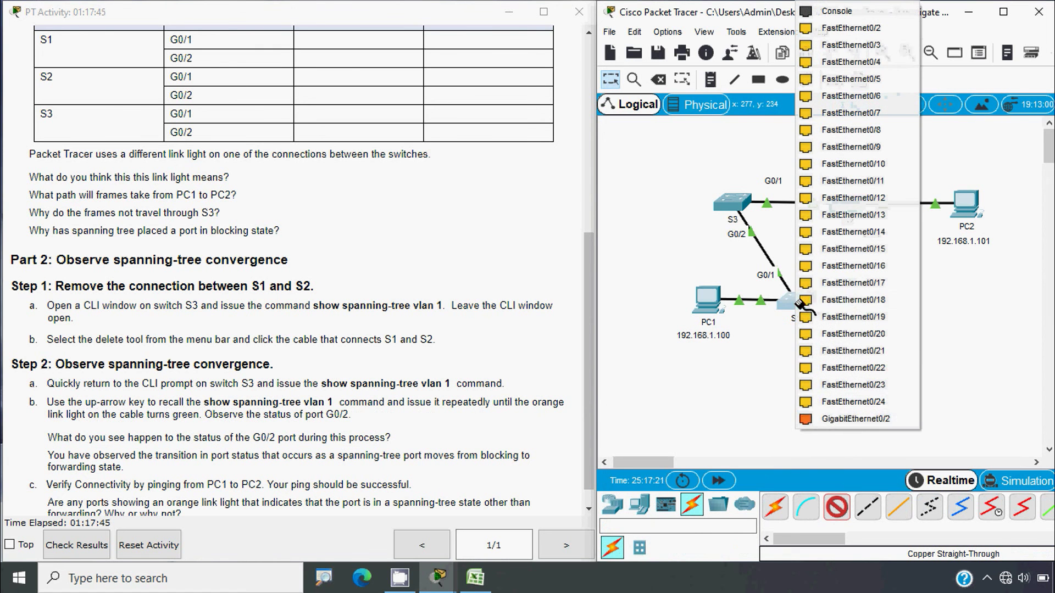
click(855, 417)
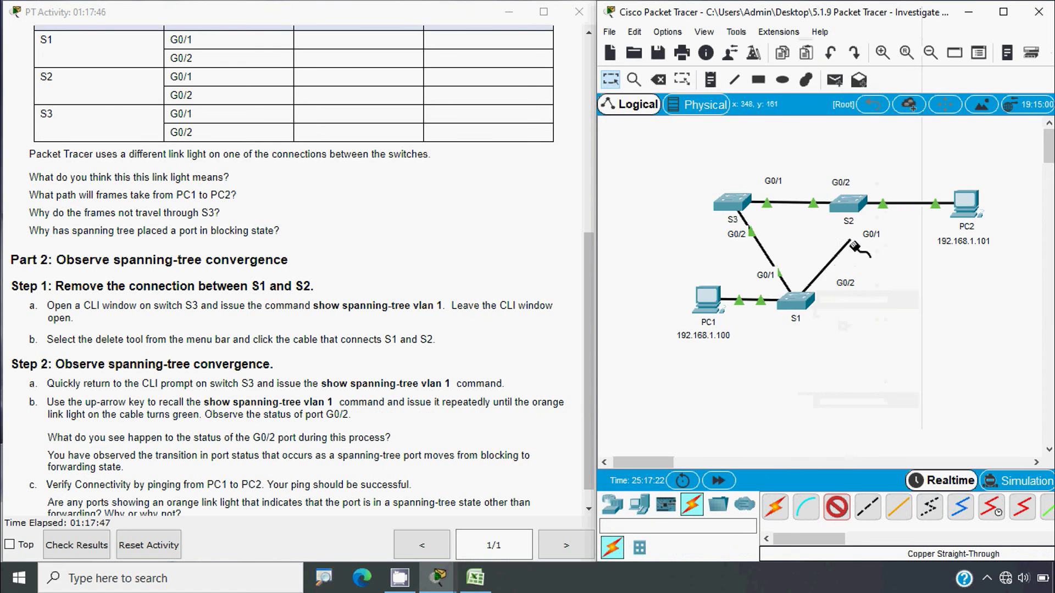
click(851, 208)
click(908, 418)
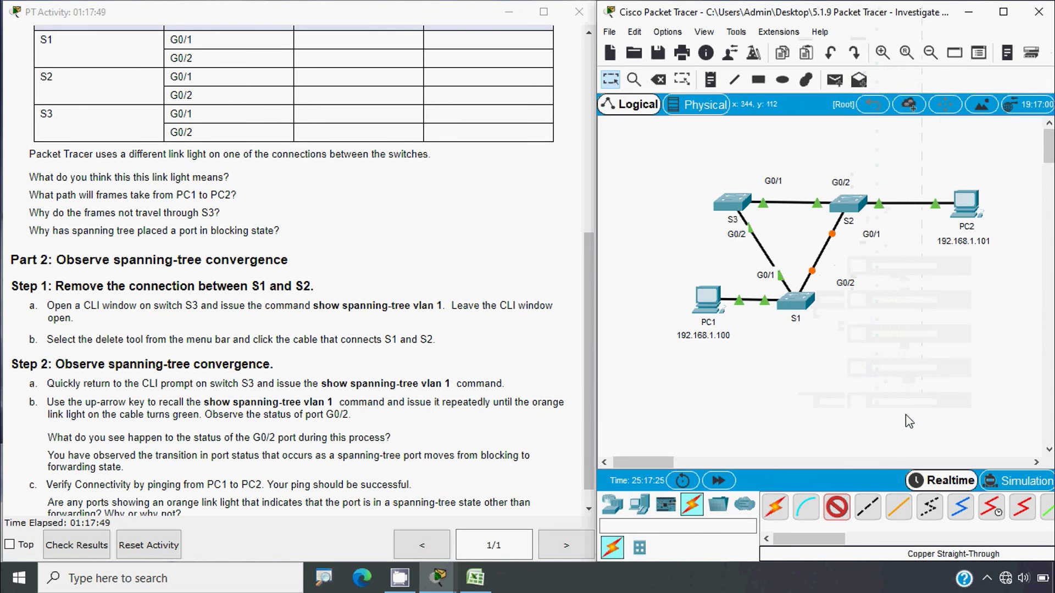
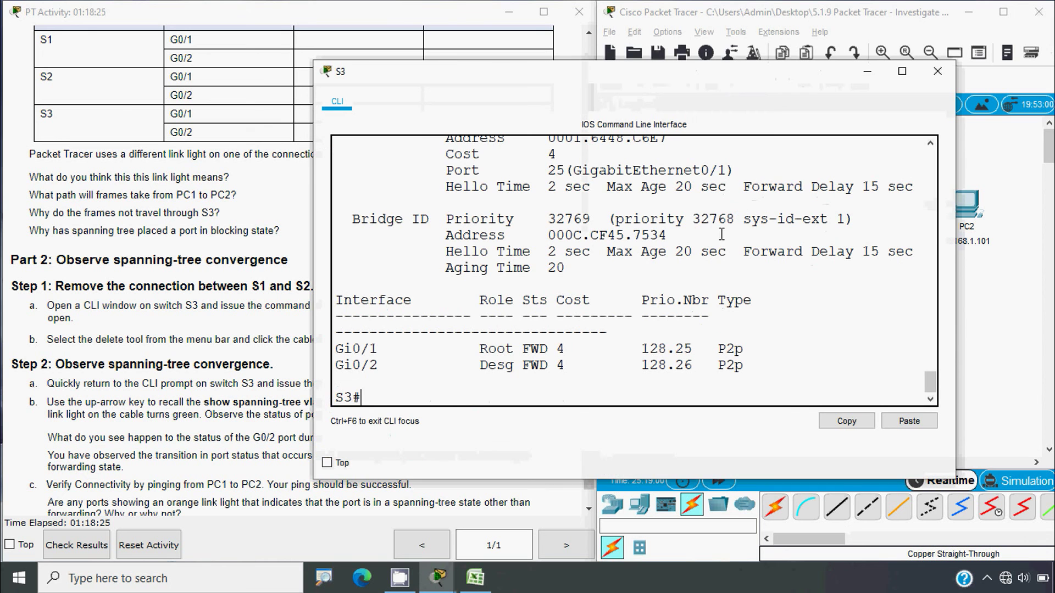
Recall and run show spanning-tree vlan 1 on S3, then check the status of port Gi0/2
key(Up)
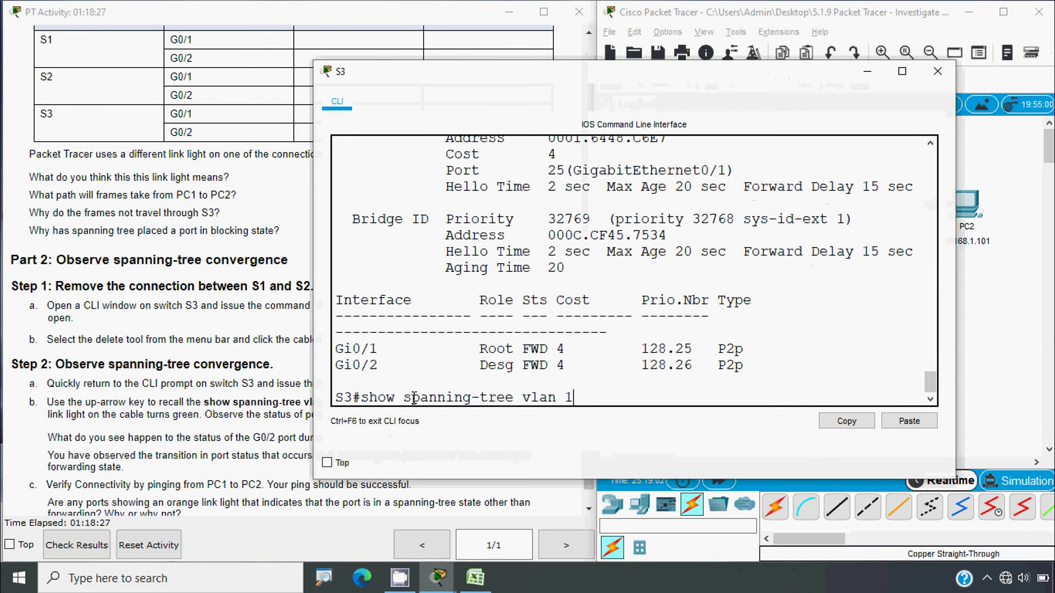
key(Return)
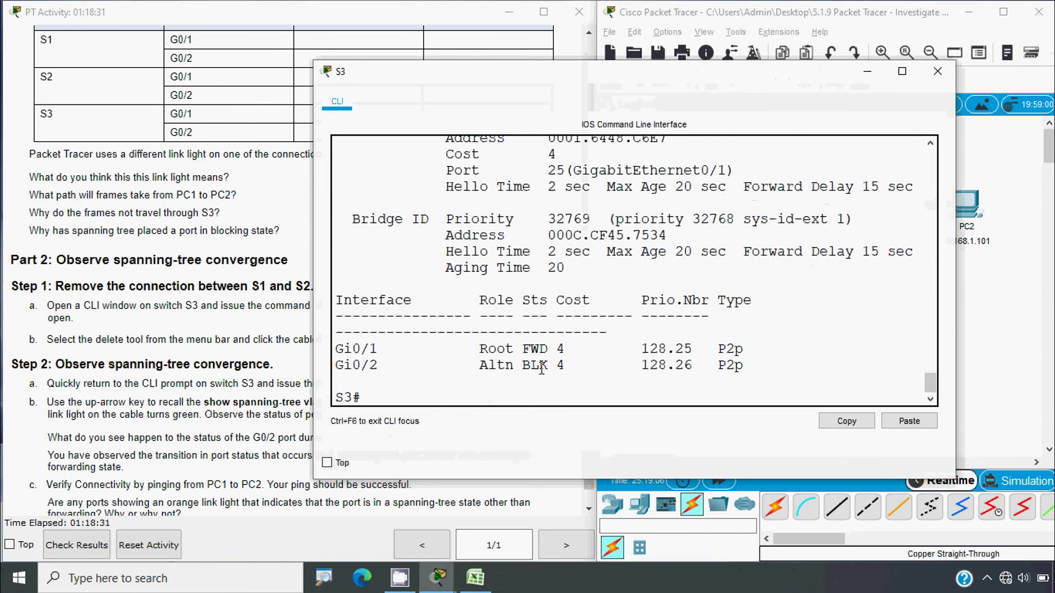
drag(521, 365, 551, 368)
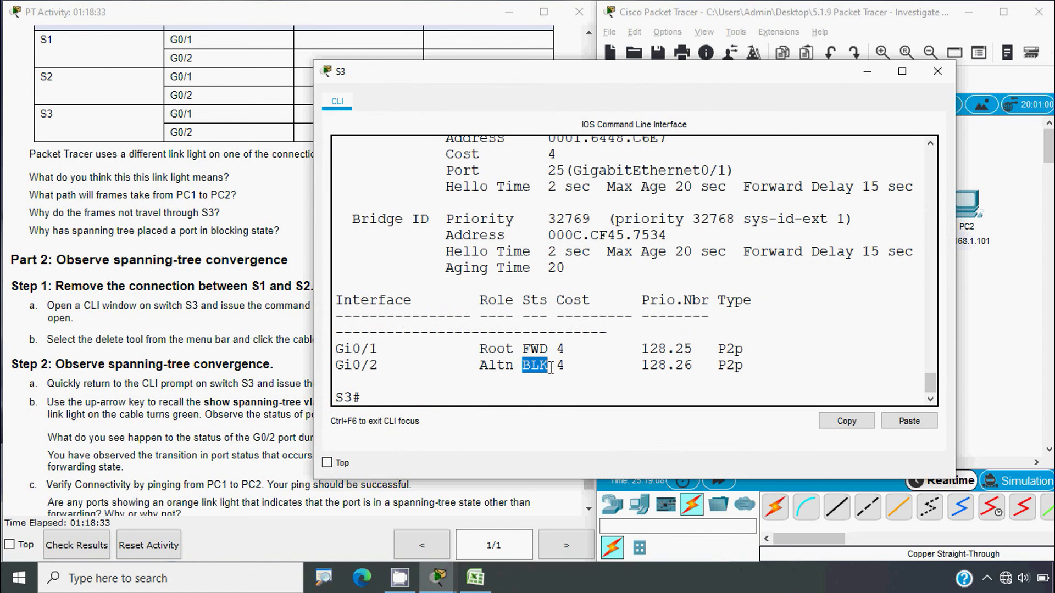
Delete the restored cable between S1 and S2 and return to the CLI prompt on S3
click(975, 359)
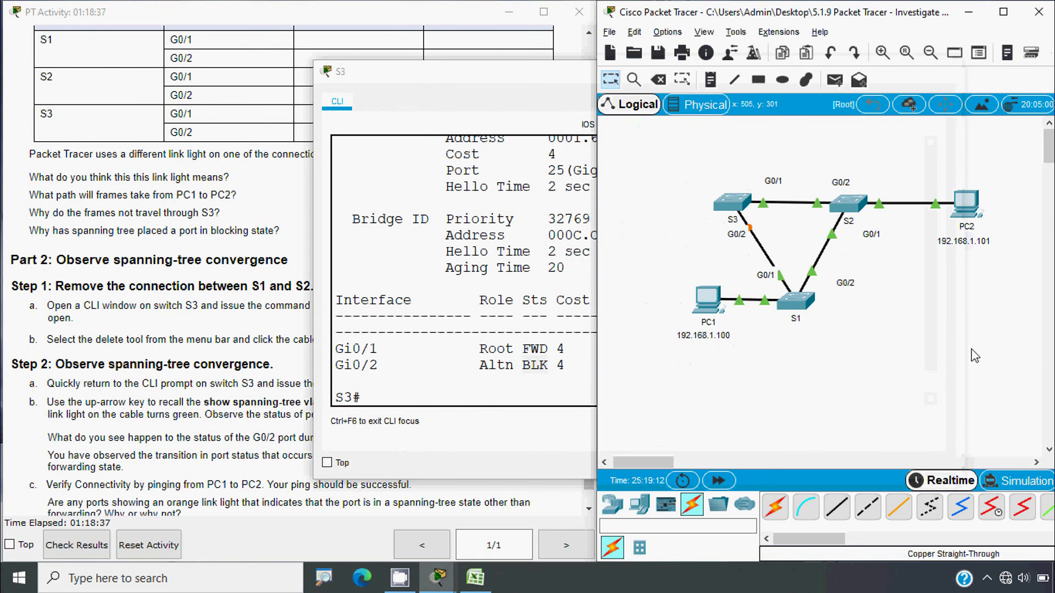
key(Delete)
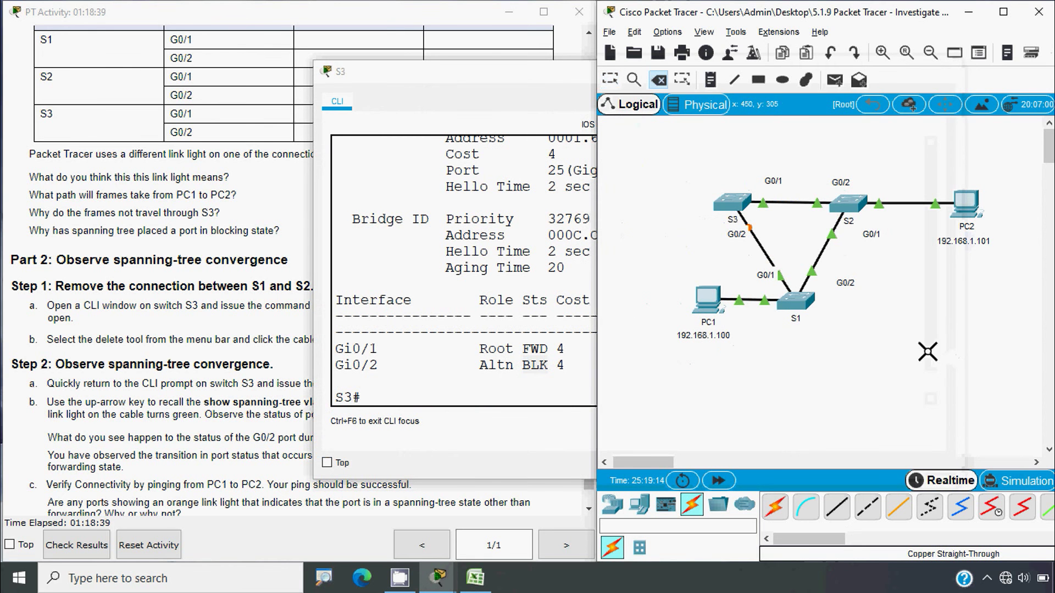
click(819, 255)
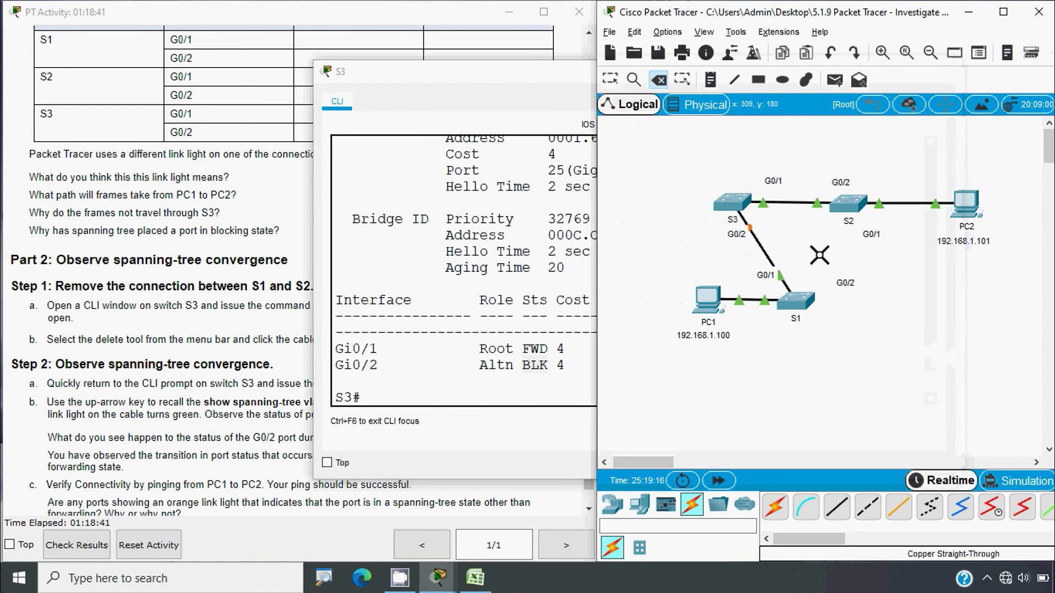
click(421, 390)
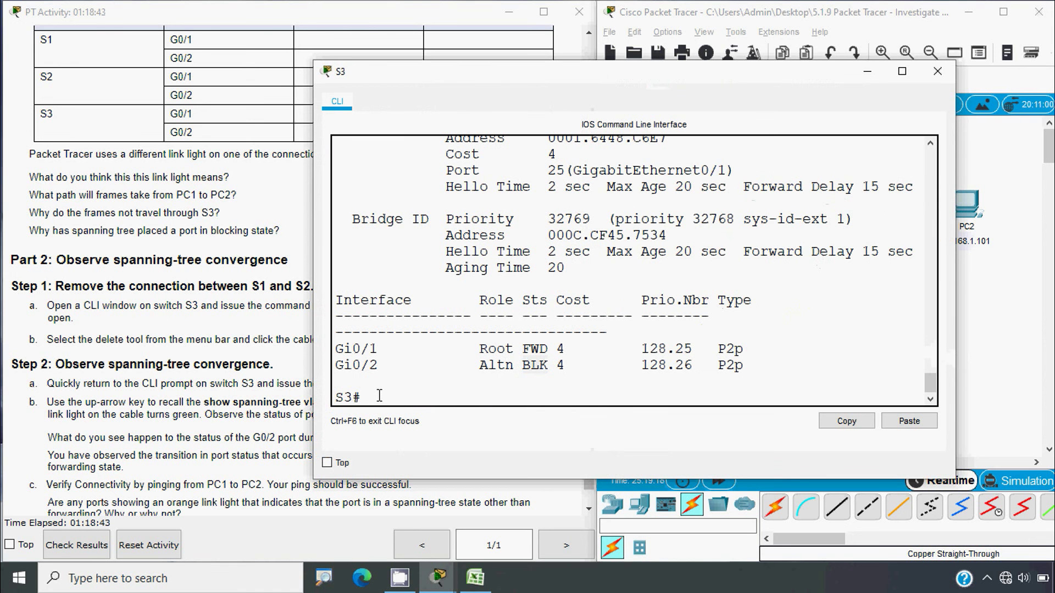
Recall show spanning-tree vlan 1 on S3, check Gi0/2's status, and move the CLI window so the topology stays in view
key(Up)
key(Down)
key(Up)
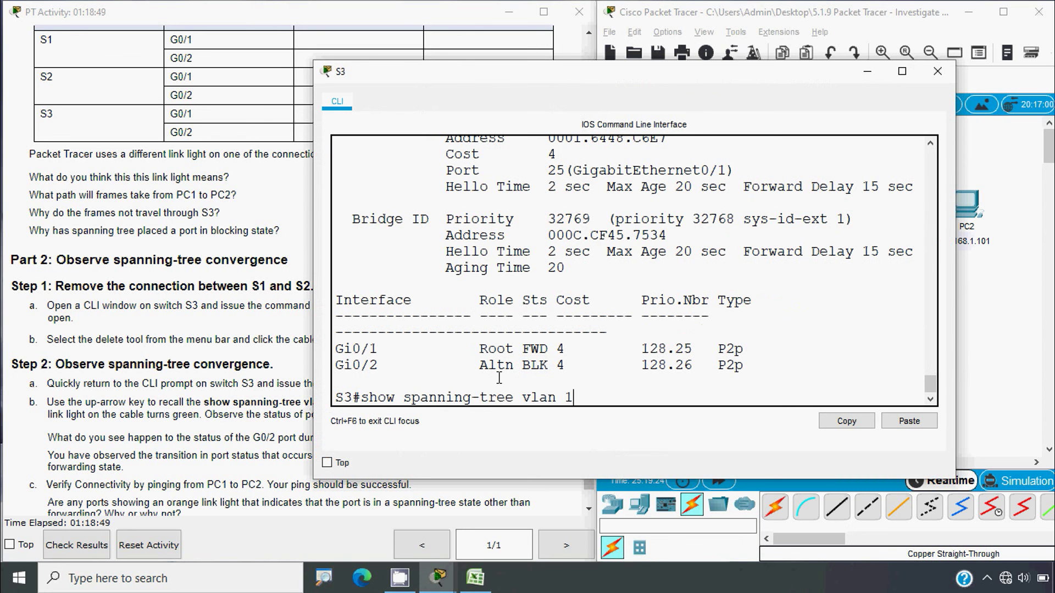
key(Down)
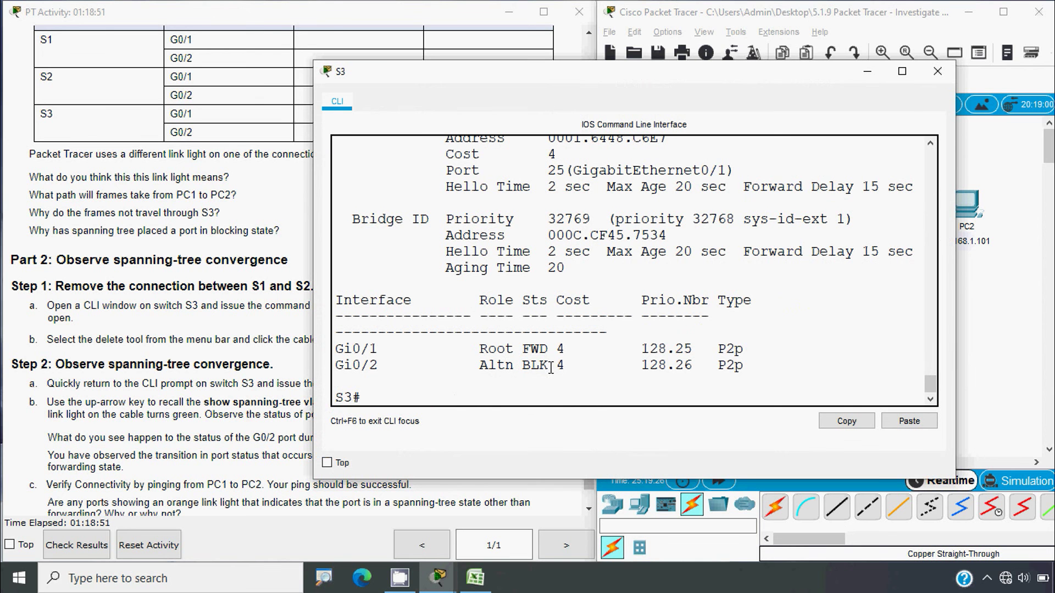
drag(549, 366, 527, 368)
drag(587, 77, 364, 62)
click(327, 368)
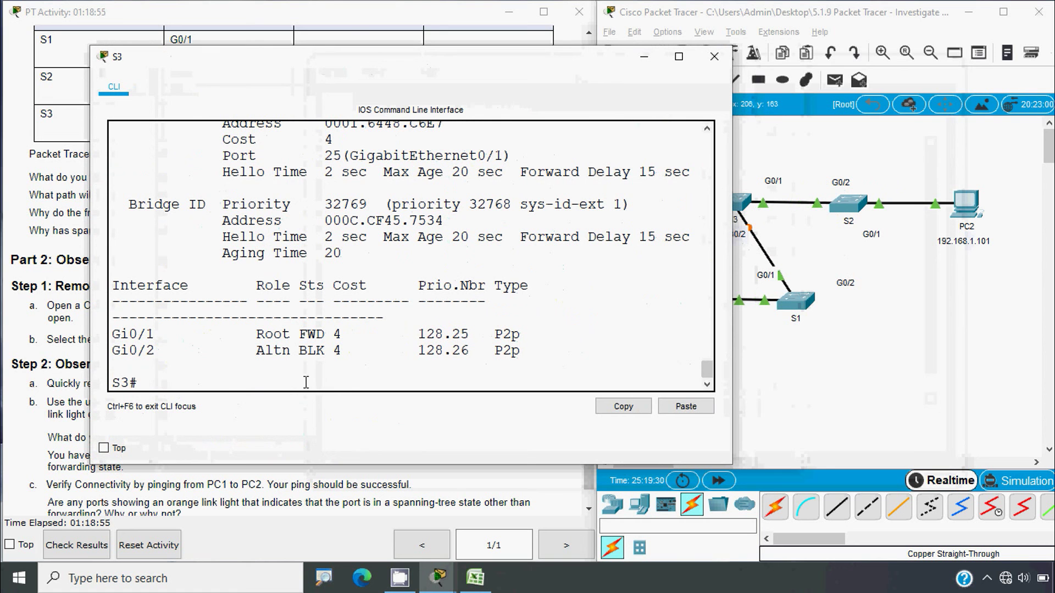
Issue show spanning-tree vlan 1 again on S3 after the S1–S2 link removal
key(Up)
key(Down)
key(Up)
key(Down)
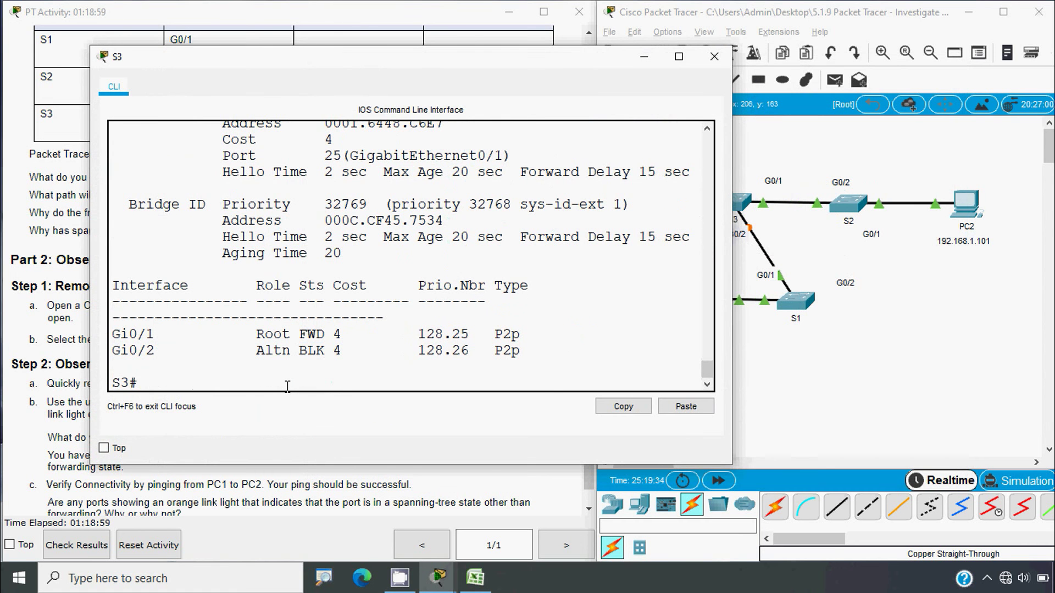
key(Up)
key(Return)
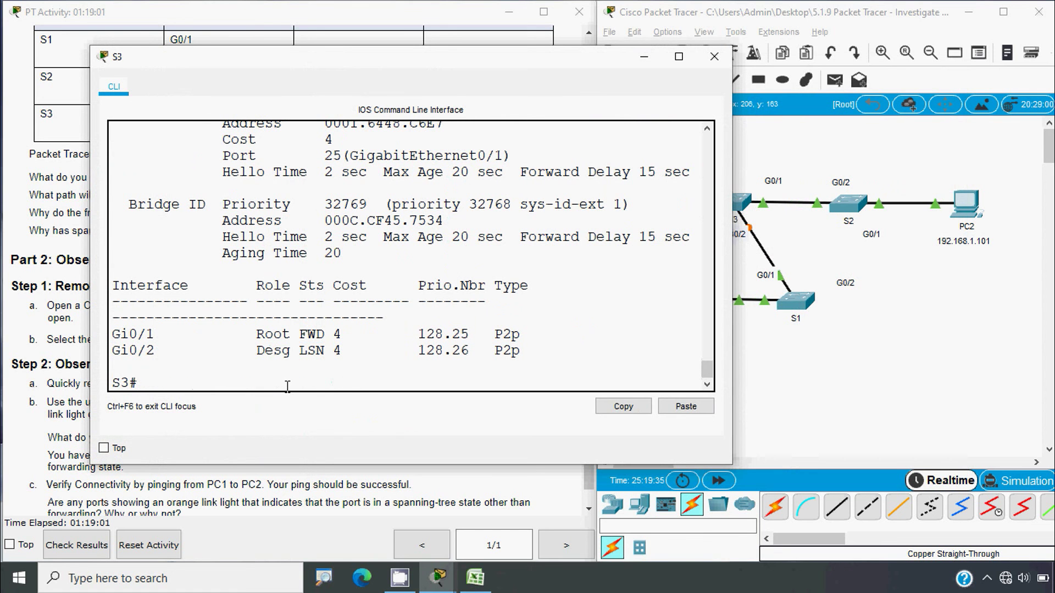
Keep reissuing show spanning-tree vlan 1 on S3 and check the Sts column for port Gi0/2
drag(325, 360, 273, 352)
key(Up)
key(Down)
key(Up)
key(Down)
key(Up)
key(Down)
key(Up)
key(Down)
key(Up)
key(Down)
key(Up)
key(Down)
double_click(320, 286)
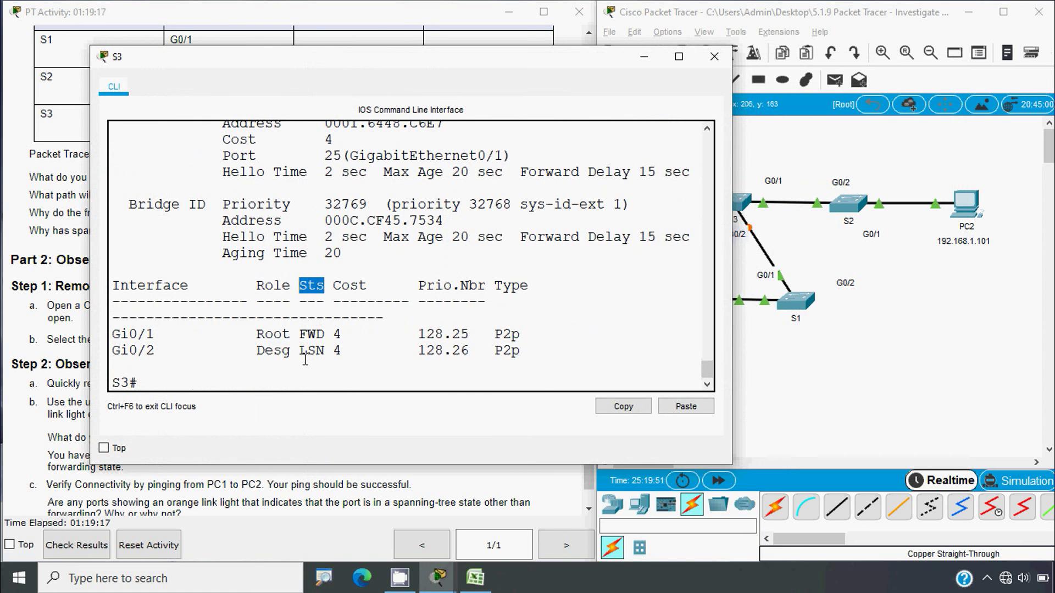
drag(324, 351, 282, 352)
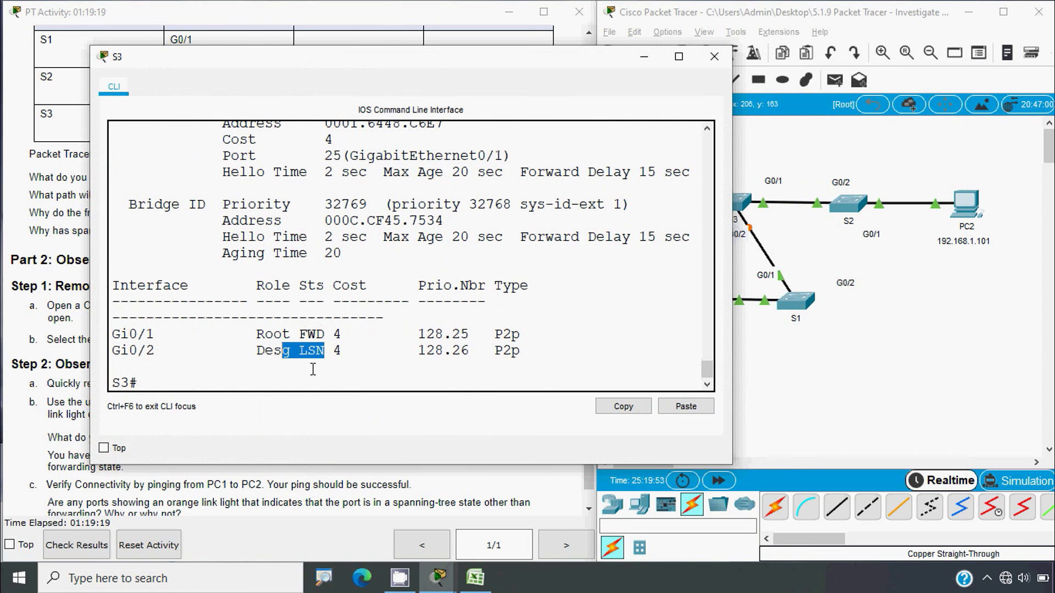
Run show spanning-tree vlan 1 on S3 once more and check whether Gi0/2's status has changed
click(292, 384)
key(Up)
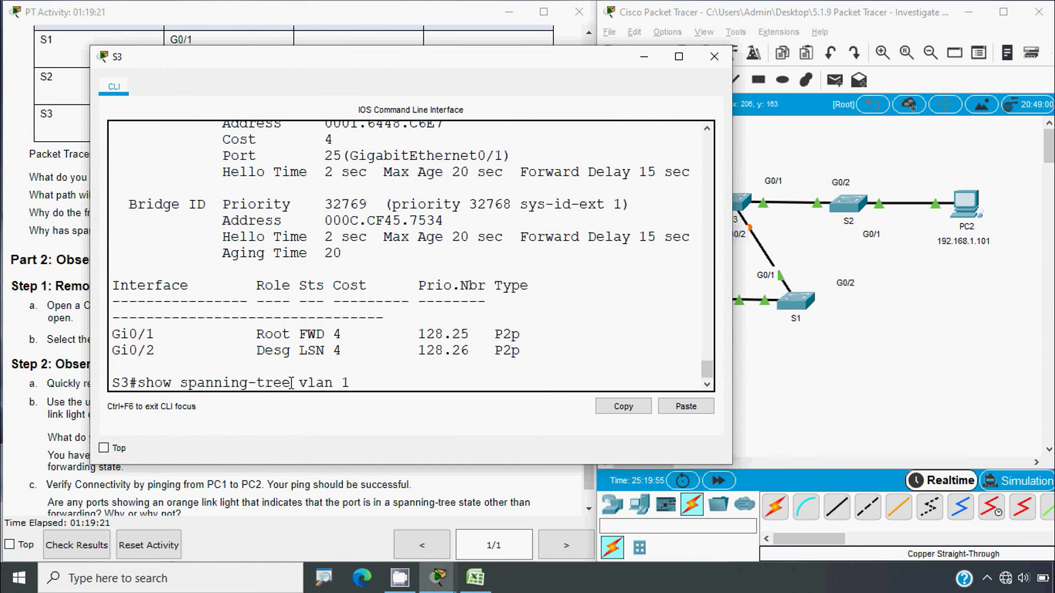
key(Return)
drag(328, 352, 302, 355)
click(337, 390)
key(Up)
key(Down)
drag(322, 358, 295, 354)
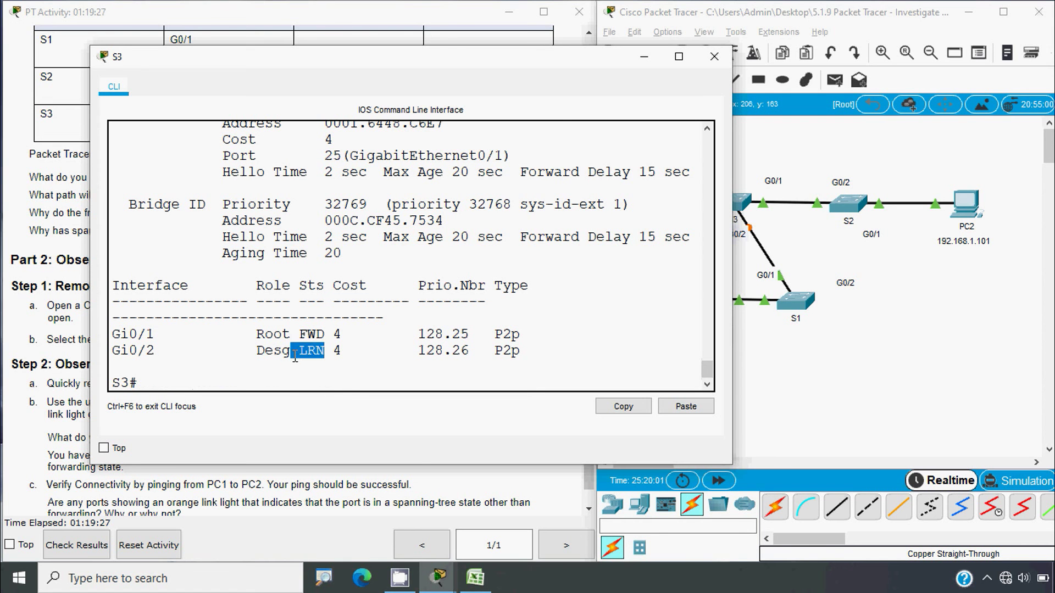
Rerun show spanning-tree vlan 1 when the link light turns green, check Gi0/2's status, and close S3's window
key(Up)
key(Down)
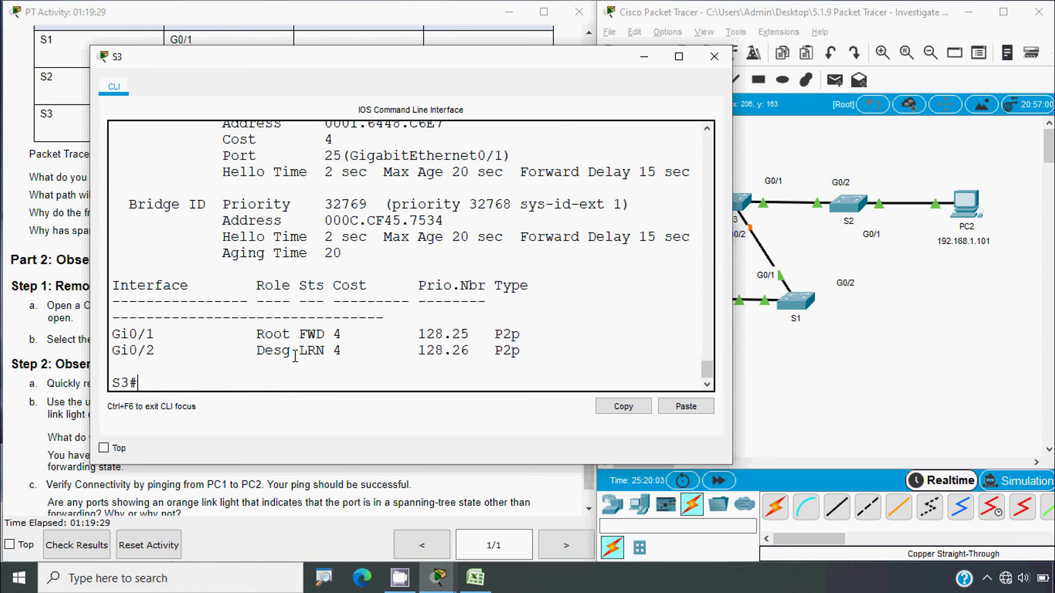
key(Up)
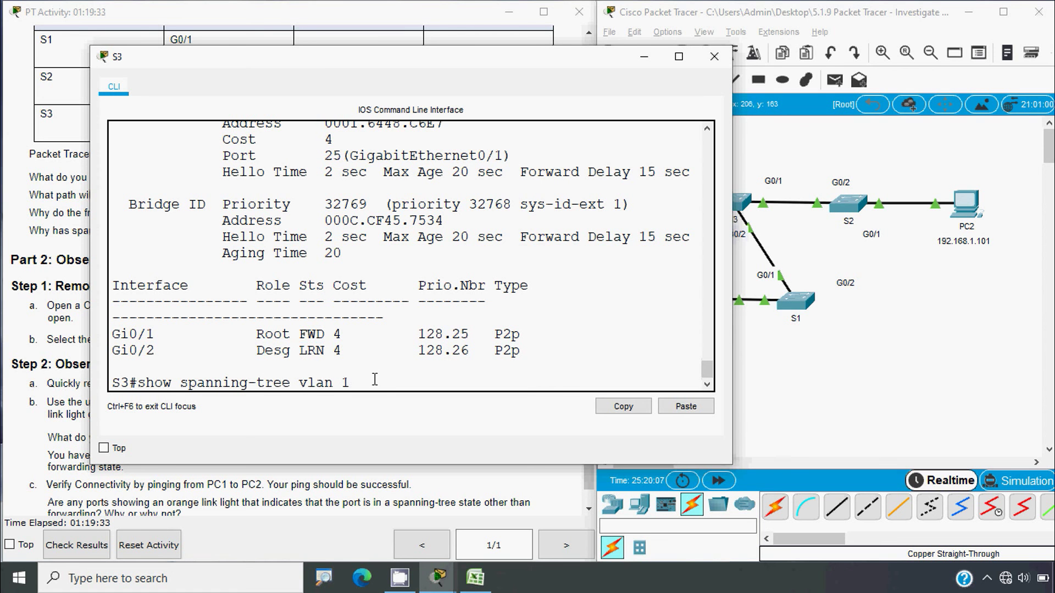
key(Return)
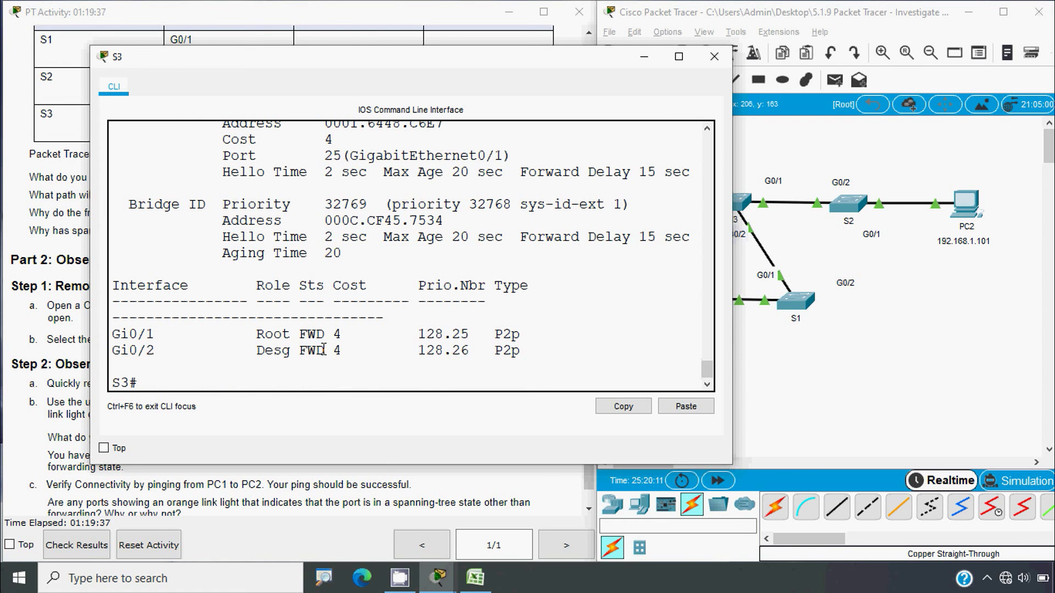
drag(326, 352, 302, 352)
click(345, 355)
click(713, 56)
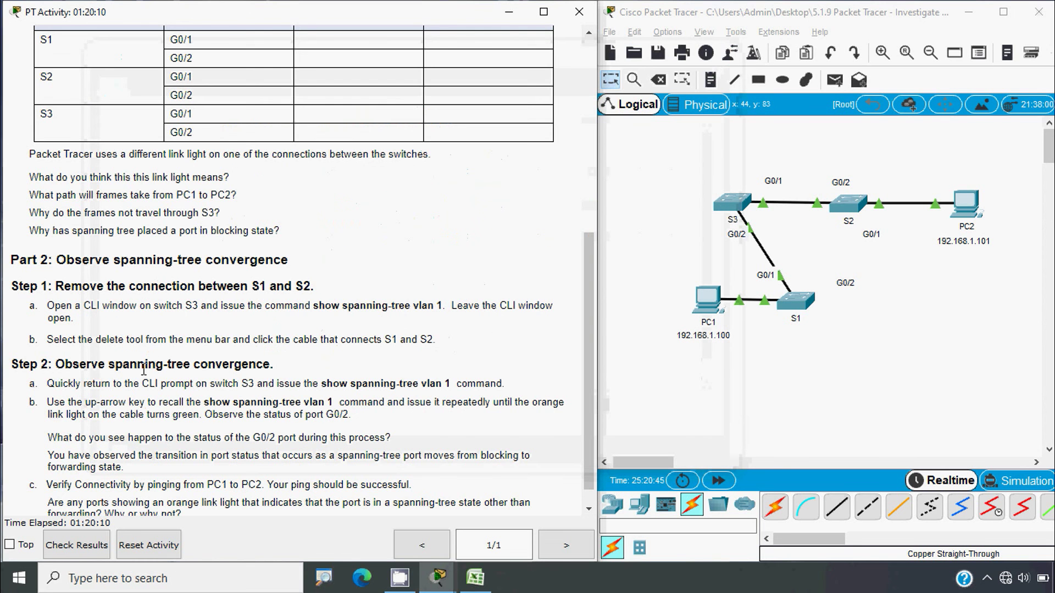
Read the remaining Step 2 instructions, then reopen S3's CLI in a wider window and rerun show spanning-tree vlan 1
scroll(91, 464, down, 1)
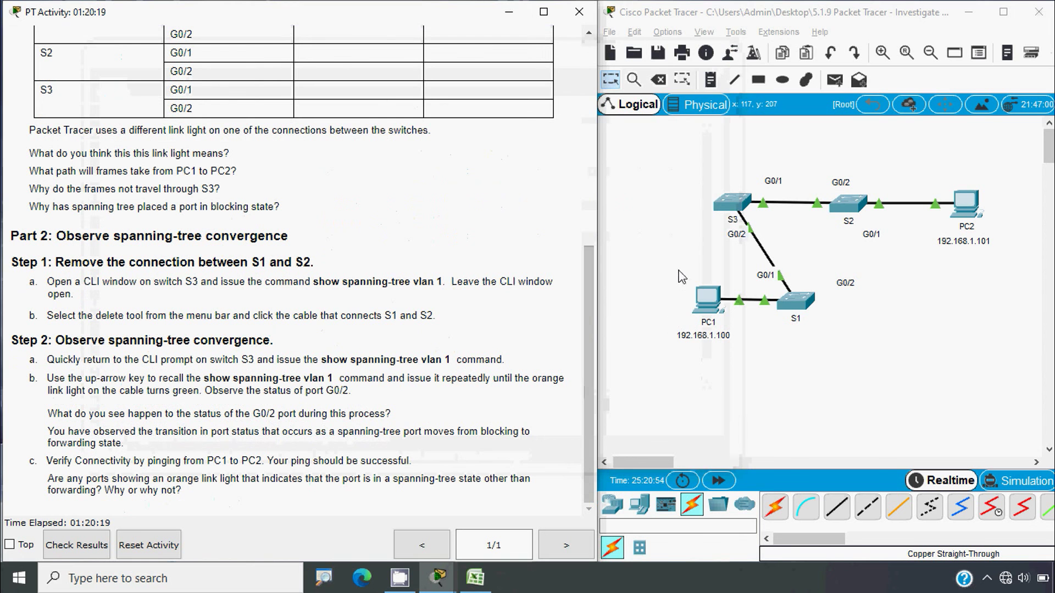
click(730, 212)
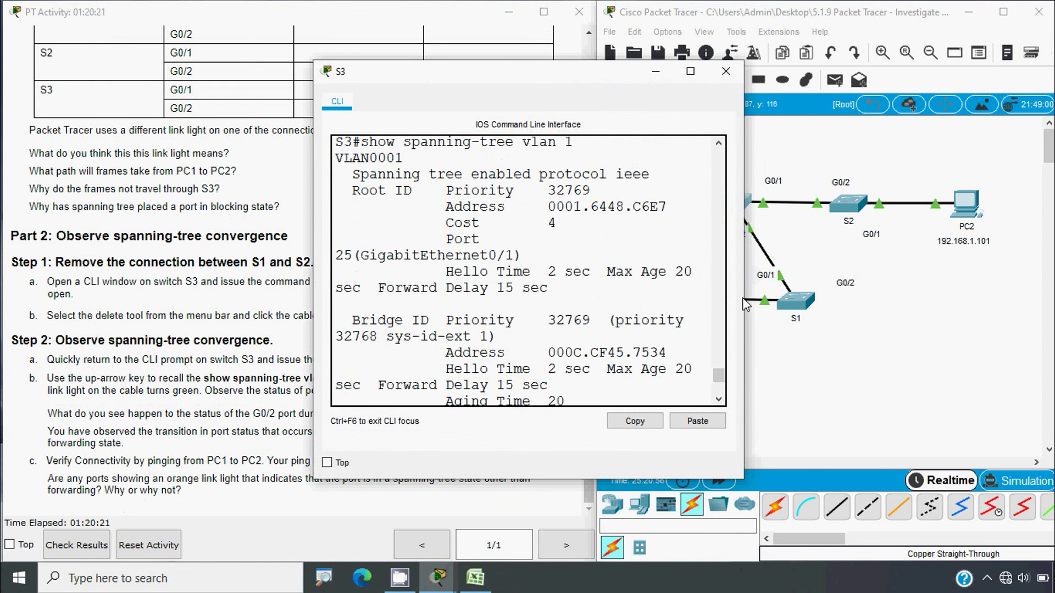
drag(744, 306, 989, 305)
key(Up)
key(Return)
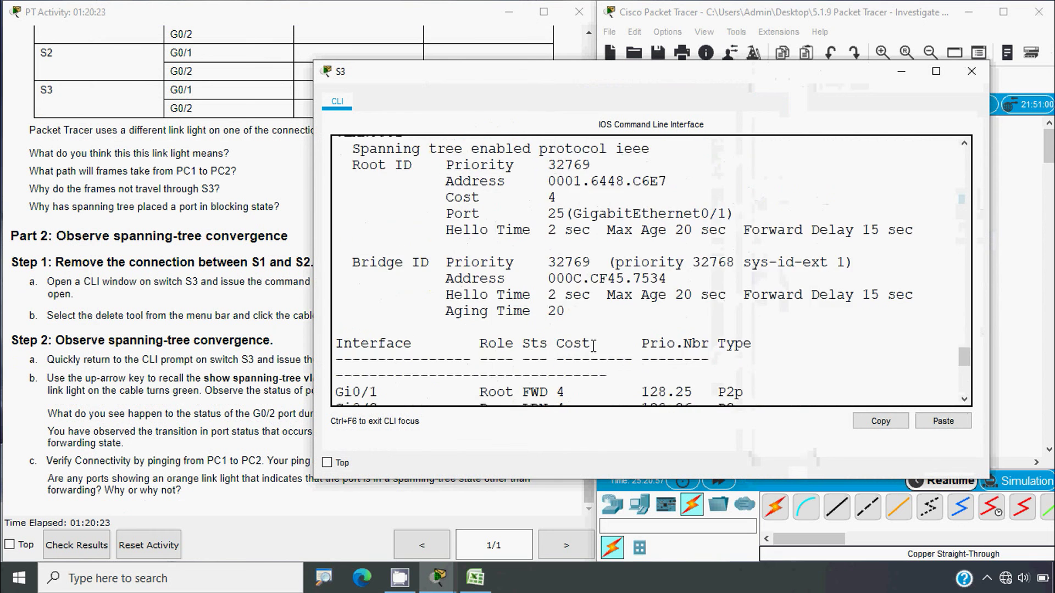
Look back through S3's earlier show spanning-tree vlan 1 outputs to the oldest one, examining the Gi0/2 rows
scroll(593, 346, down, 3)
scroll(594, 346, up, 2)
scroll(593, 346, up, 6)
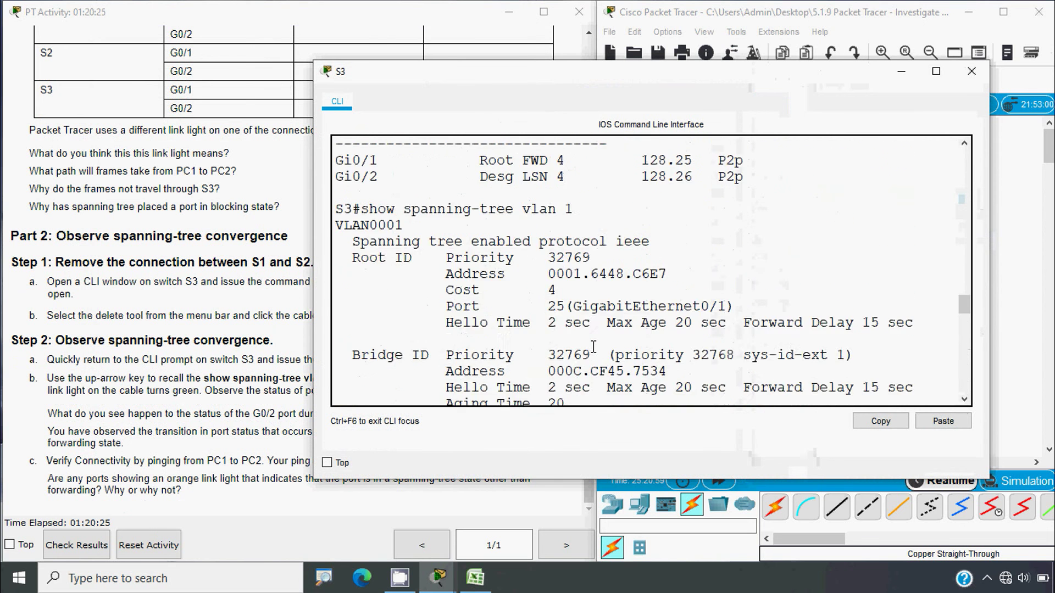
scroll(594, 346, down, 1)
scroll(594, 347, up, 1)
scroll(593, 347, down, 1)
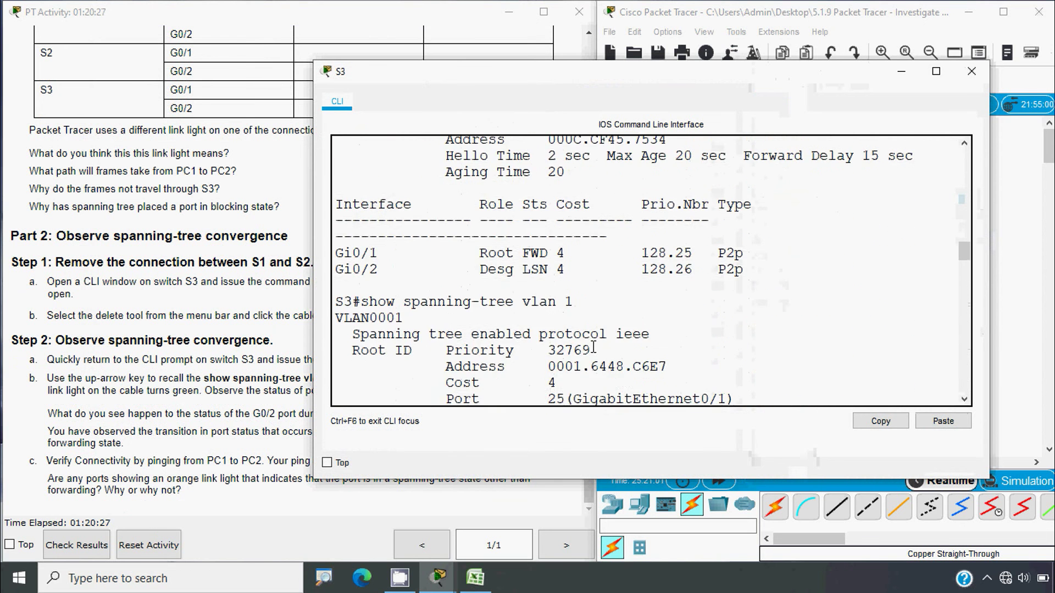
scroll(593, 347, up, 1)
scroll(593, 346, down, 3)
scroll(594, 346, up, 3)
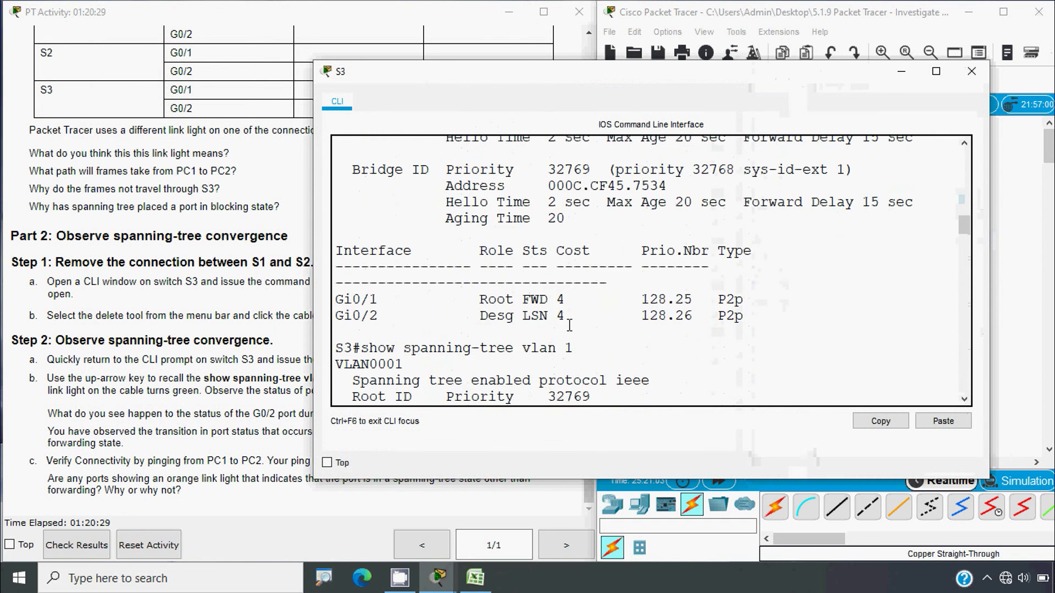
scroll(569, 325, down, 3)
scroll(569, 326, up, 2)
scroll(569, 326, down, 3)
scroll(569, 325, up, 3)
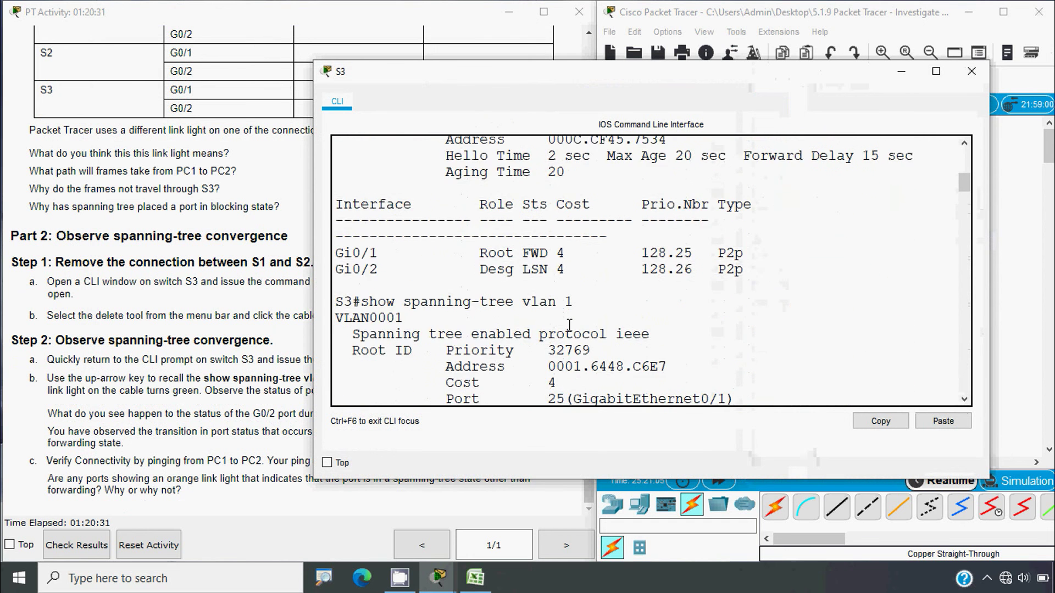
scroll(570, 325, down, 3)
scroll(570, 325, up, 3)
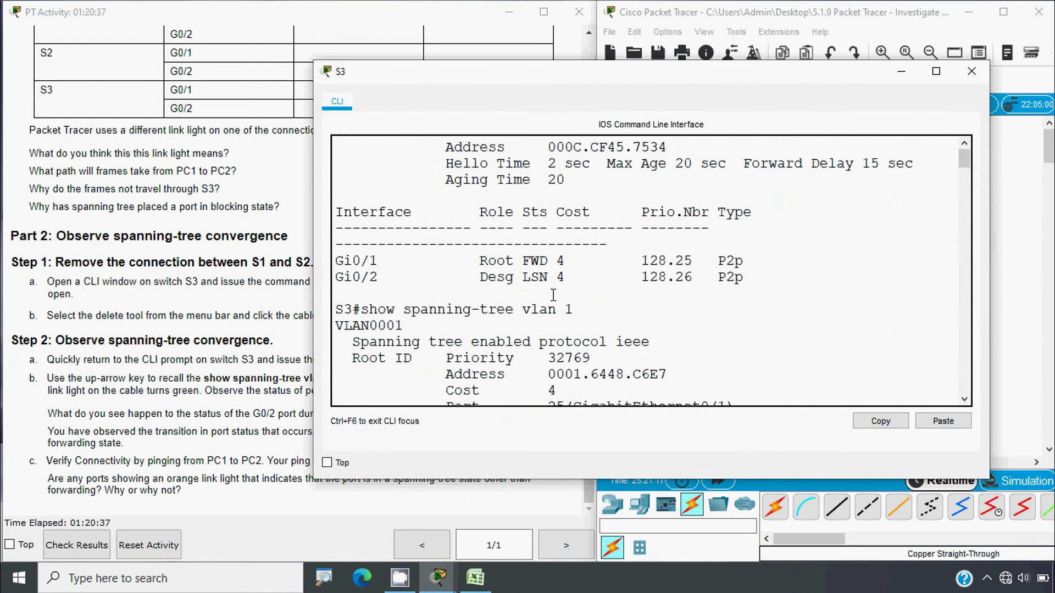
Trace Gi0/2's status from the oldest spanning-tree output to the latest, and close S3's window
drag(553, 277, 515, 277)
scroll(553, 342, down, 4)
scroll(554, 341, up, 3)
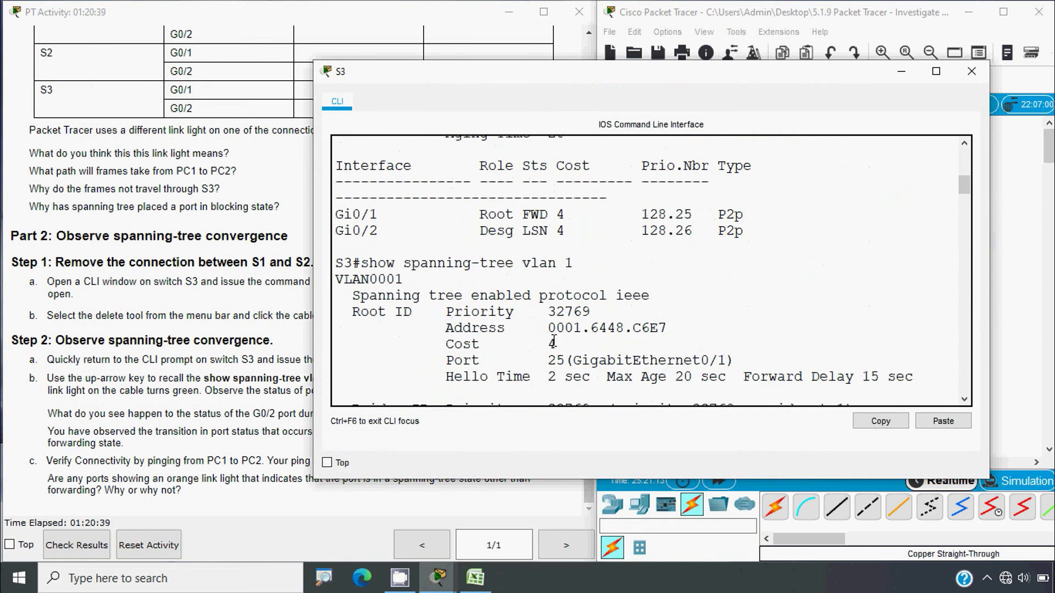
scroll(553, 342, up, 2)
scroll(553, 342, down, 4)
scroll(553, 342, up, 4)
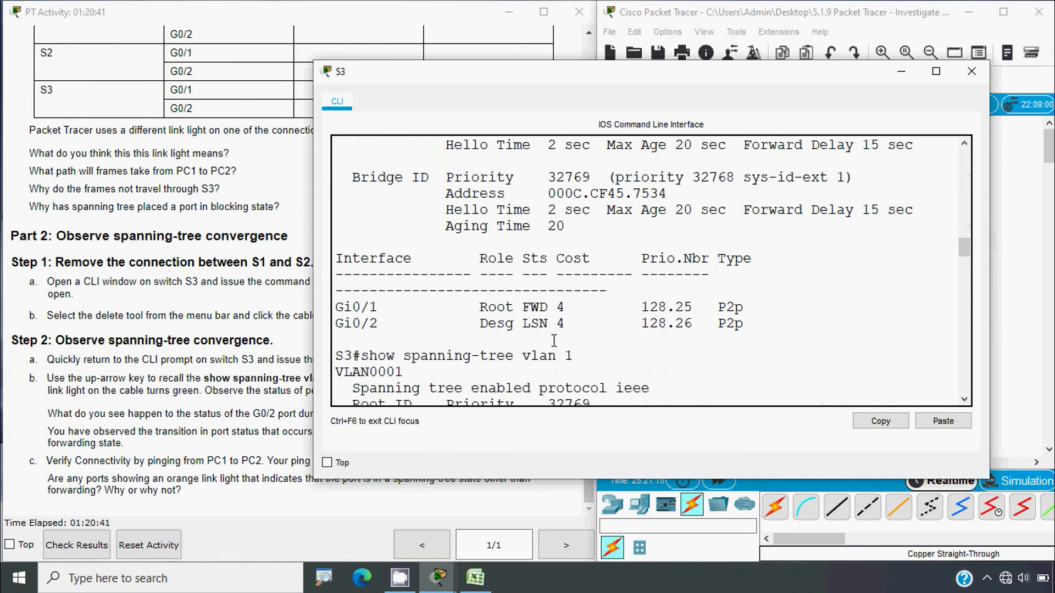
scroll(553, 342, down, 5)
scroll(554, 342, up, 5)
scroll(554, 342, down, 7)
scroll(554, 342, up, 5)
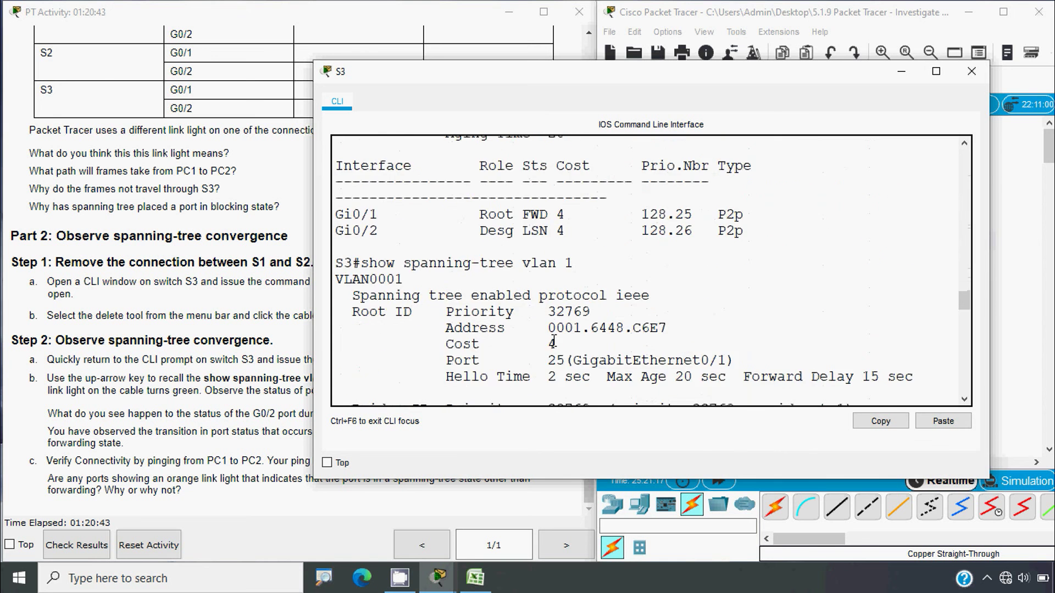
scroll(553, 342, down, 7)
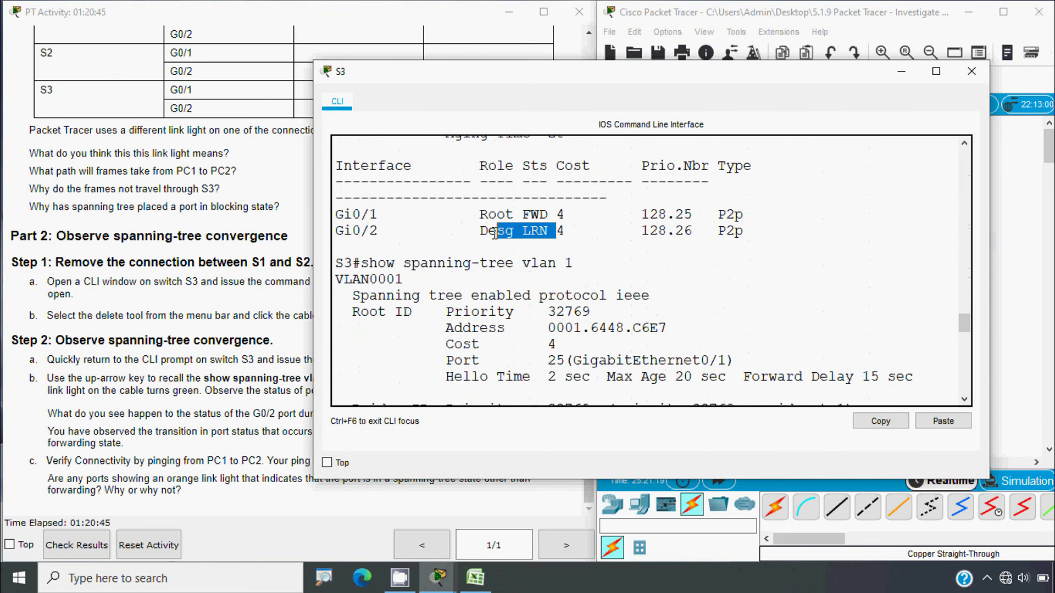
scroll(553, 248, up, 3)
scroll(570, 332, down, 2)
scroll(570, 332, down, 5)
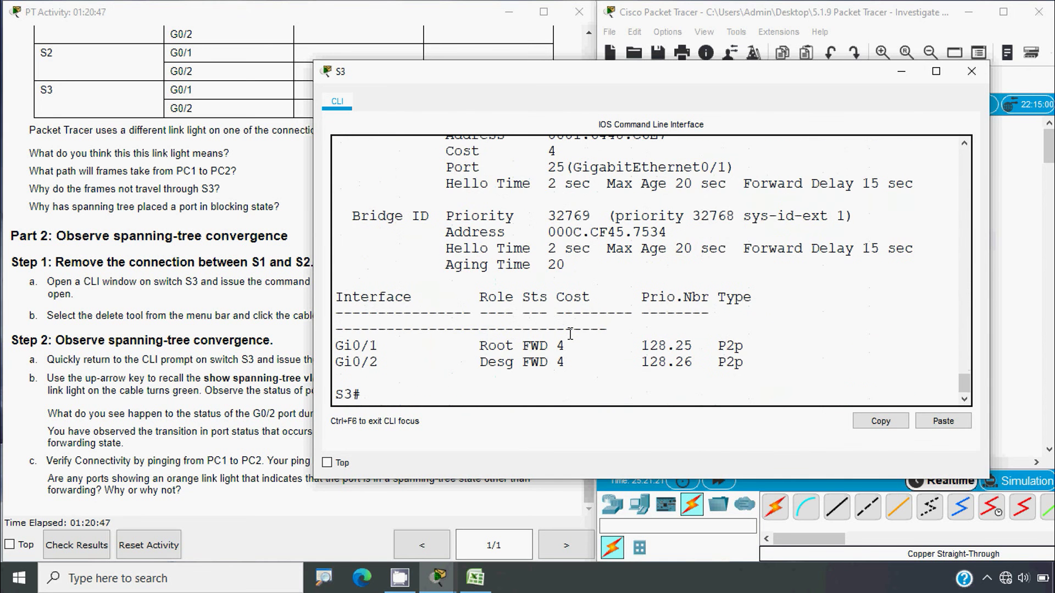
drag(556, 366, 514, 363)
click(967, 72)
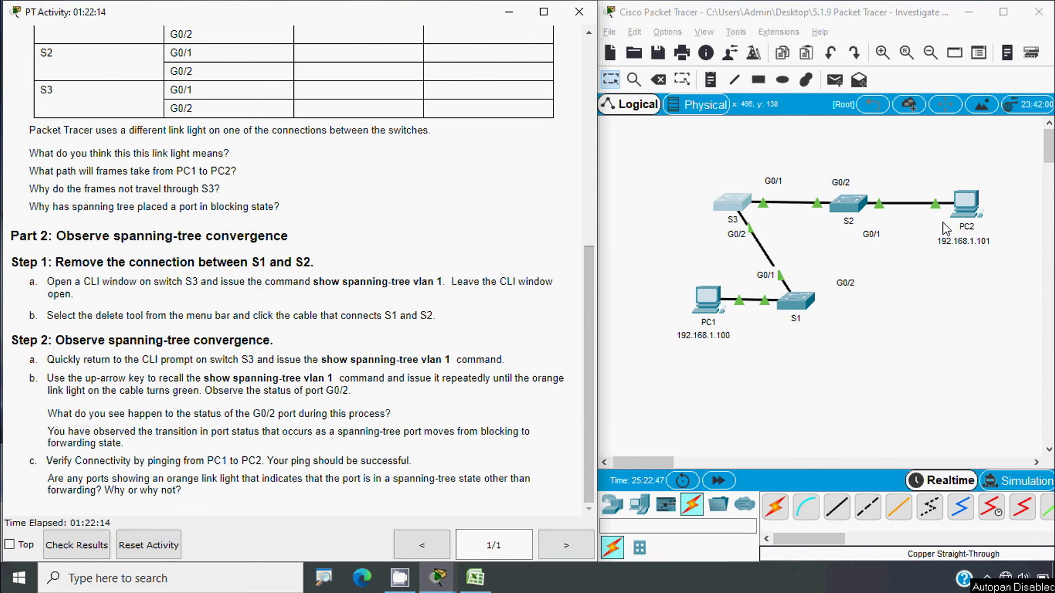
Ping PC2 at 192.168.1.101 from PC1's Command Prompt to verify connectivity, and close PC1's window
click(708, 311)
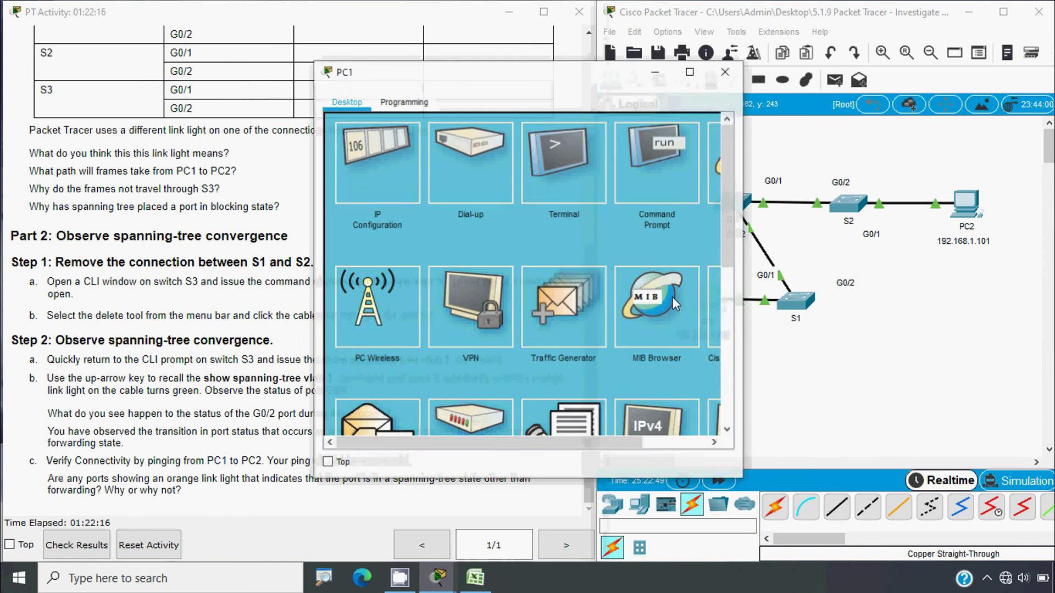
click(655, 179)
scroll(472, 368, down, 3)
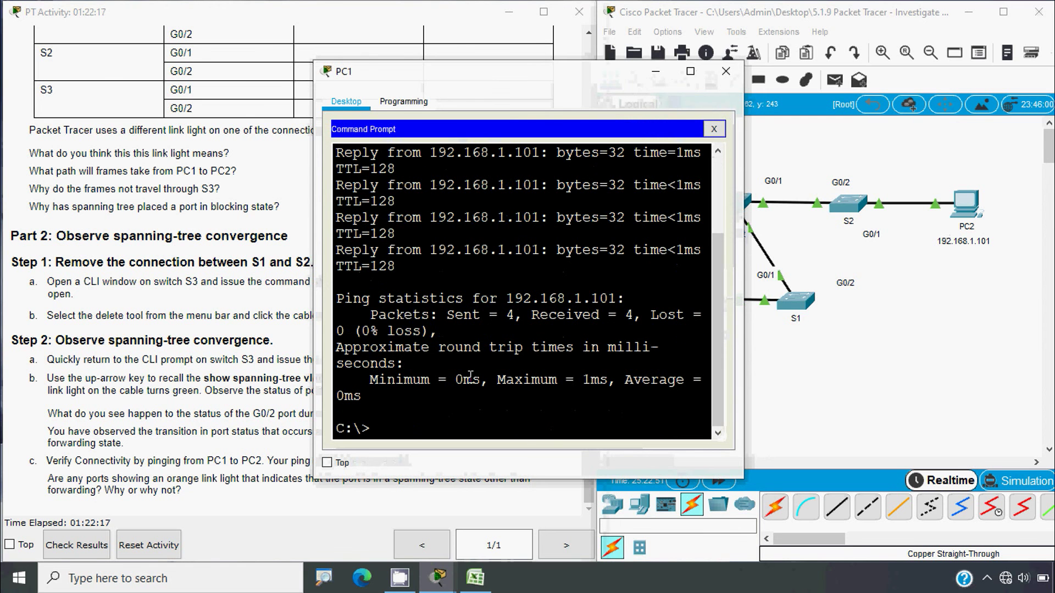
drag(743, 344, 961, 347)
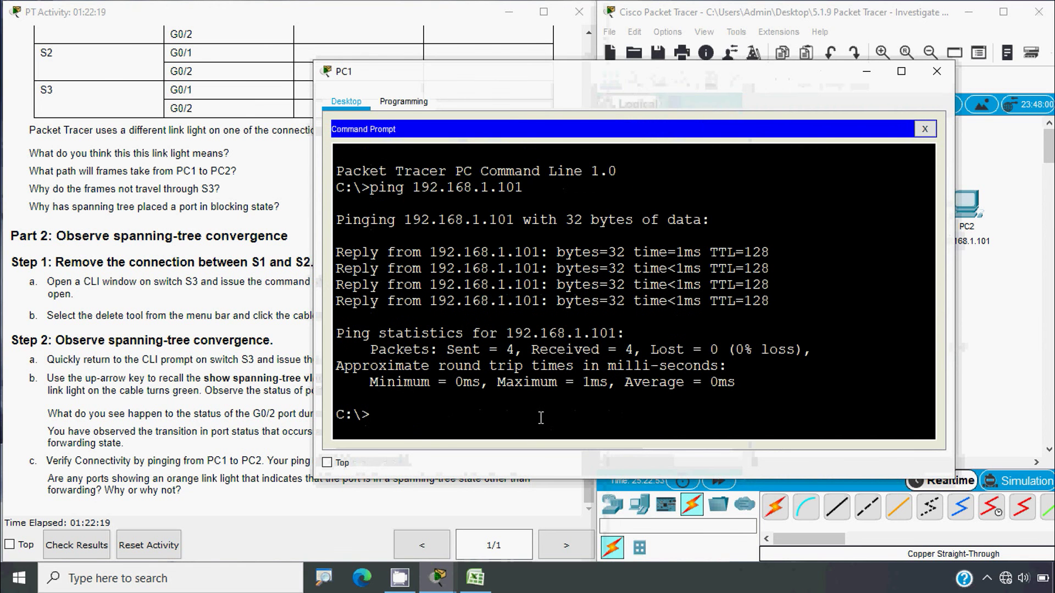
key(Up)
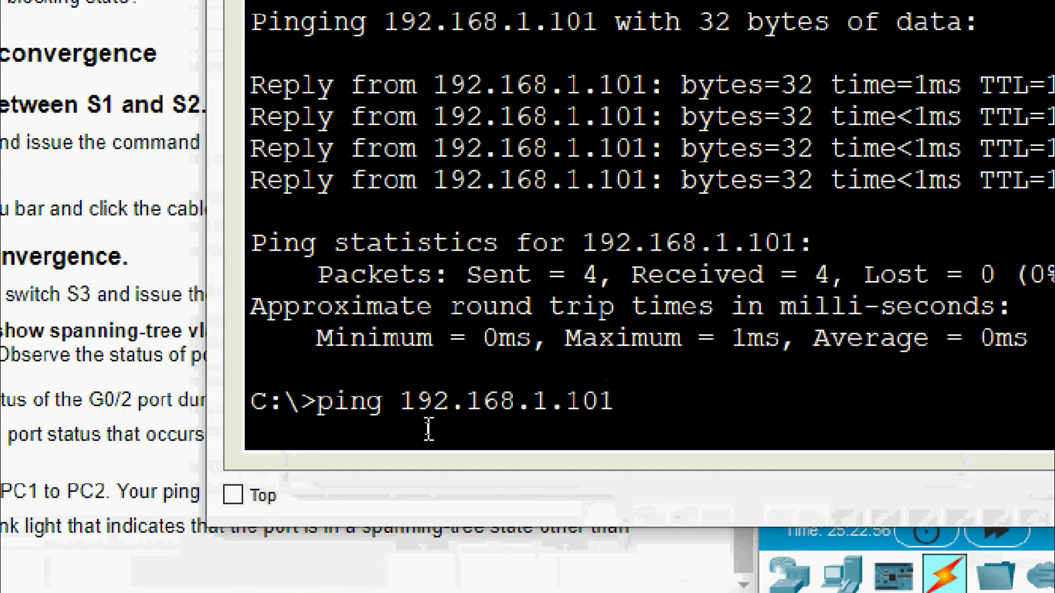
key(Return)
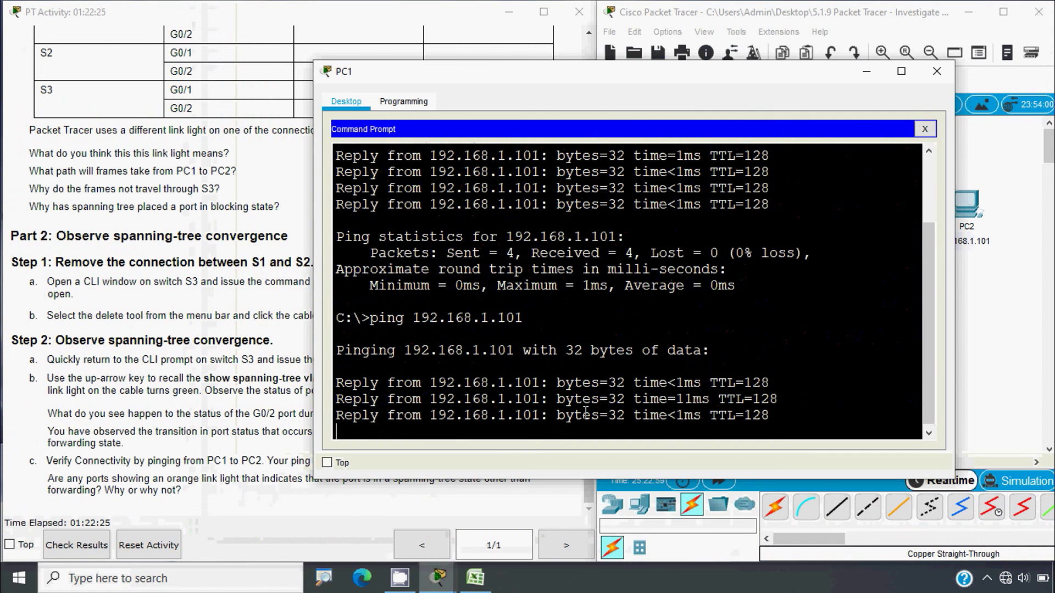
click(937, 71)
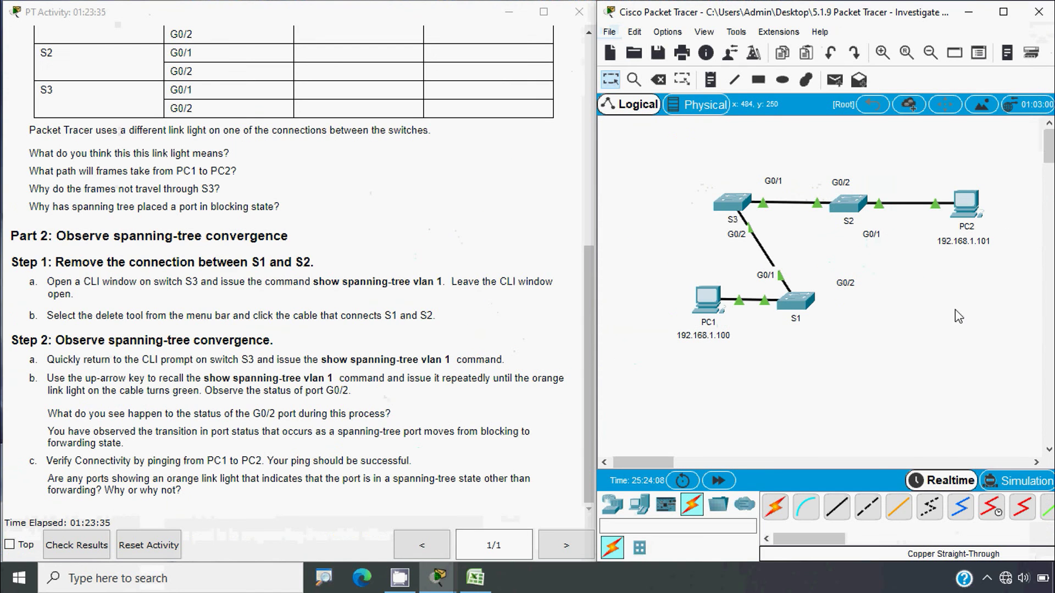
Return to the beginning of the activity instructions
drag(585, 309, 596, 104)
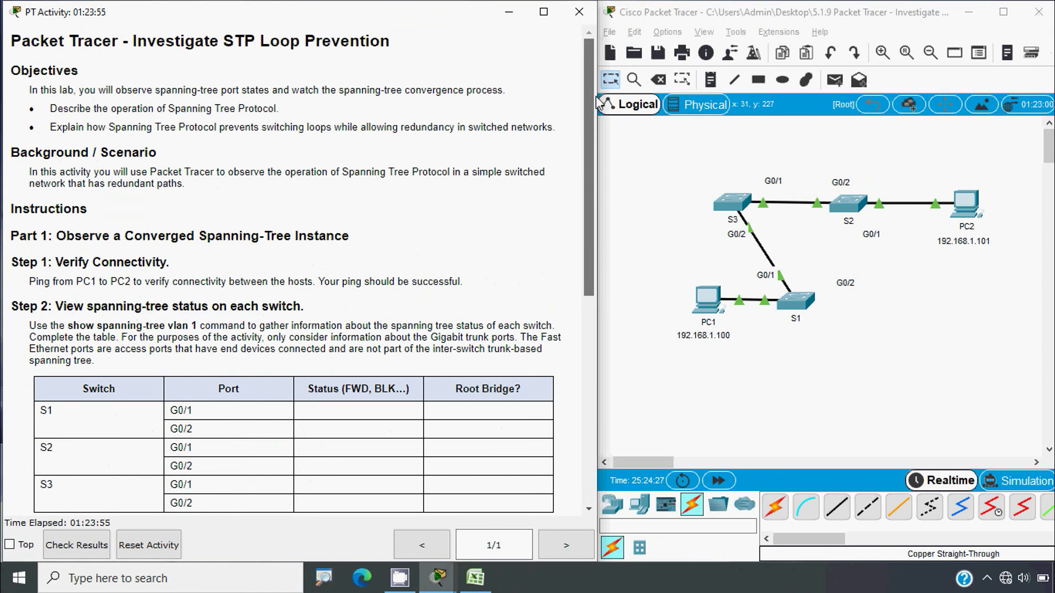